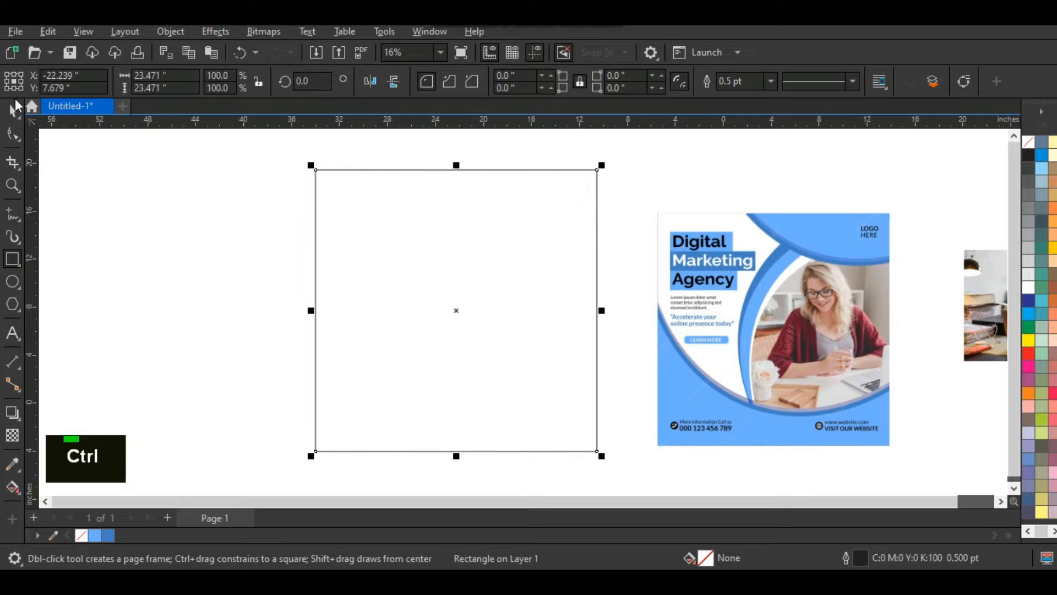
Move the empty square slightly down and to the left on the canvas
{"action": "left_click", "coordinate": [12, 110]}
{"action": "left_click", "coordinate": [462, 308]}
{"action": "left_click_drag", "start_coordinate": [461, 308], "coordinate": [458, 321]}
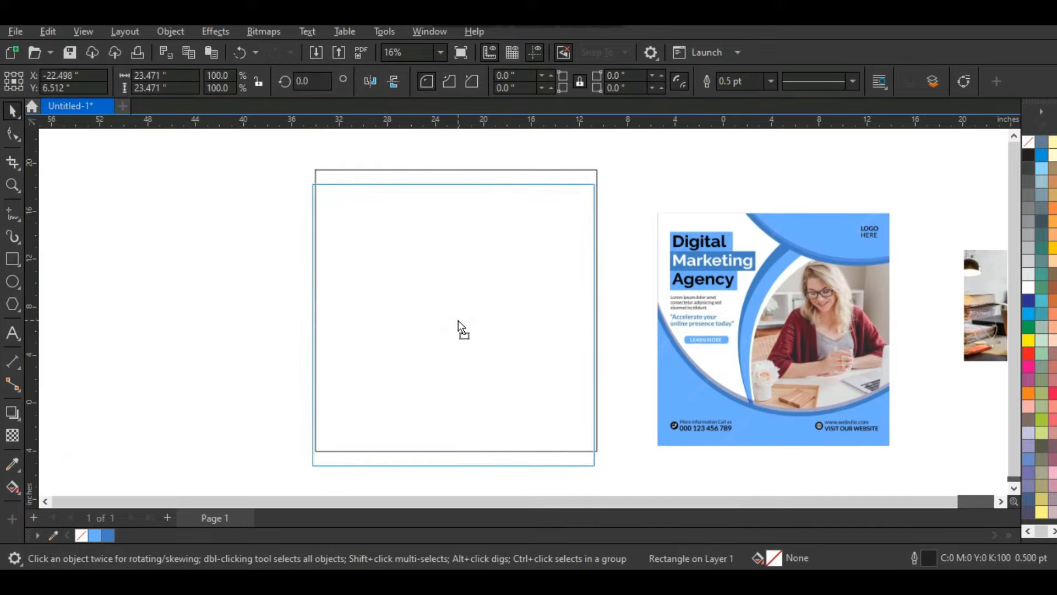
{"action": "left_click", "coordinate": [268, 345]}
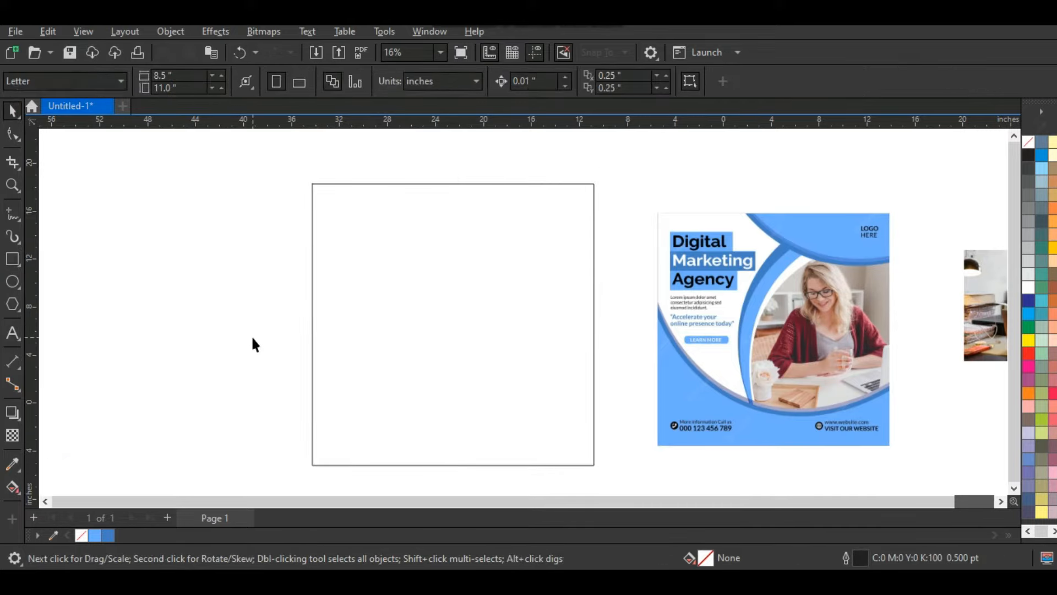
Draw a circle about 26.6 inches in diameter and position it over the upper part of the square
{"action": "left_click", "coordinate": [12, 186]}
{"action": "right_click", "coordinate": [177, 223]}
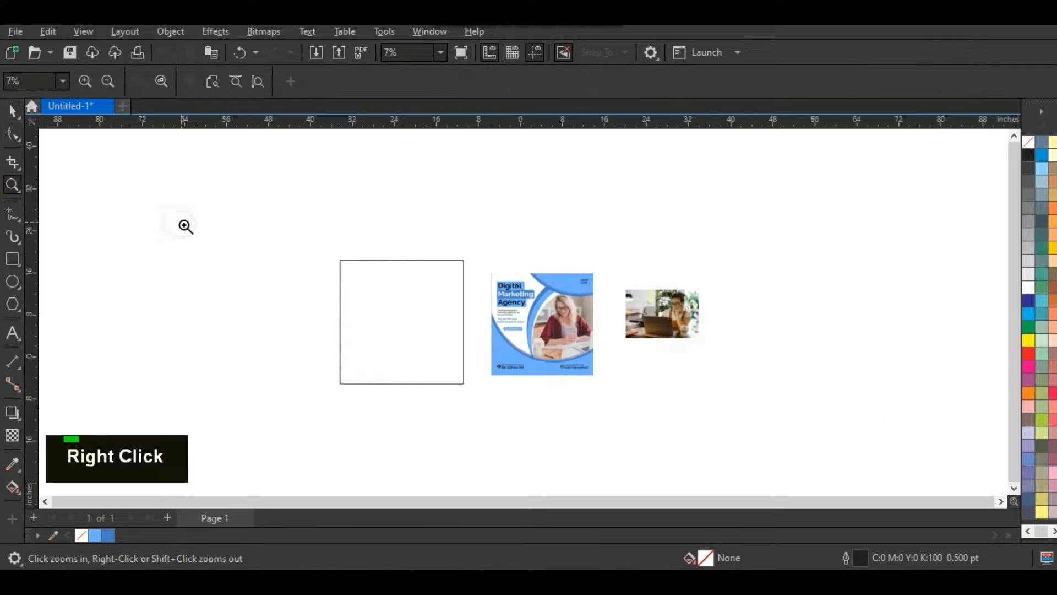
{"action": "left_click_drag", "start_coordinate": [308, 226], "coordinate": [796, 410]}
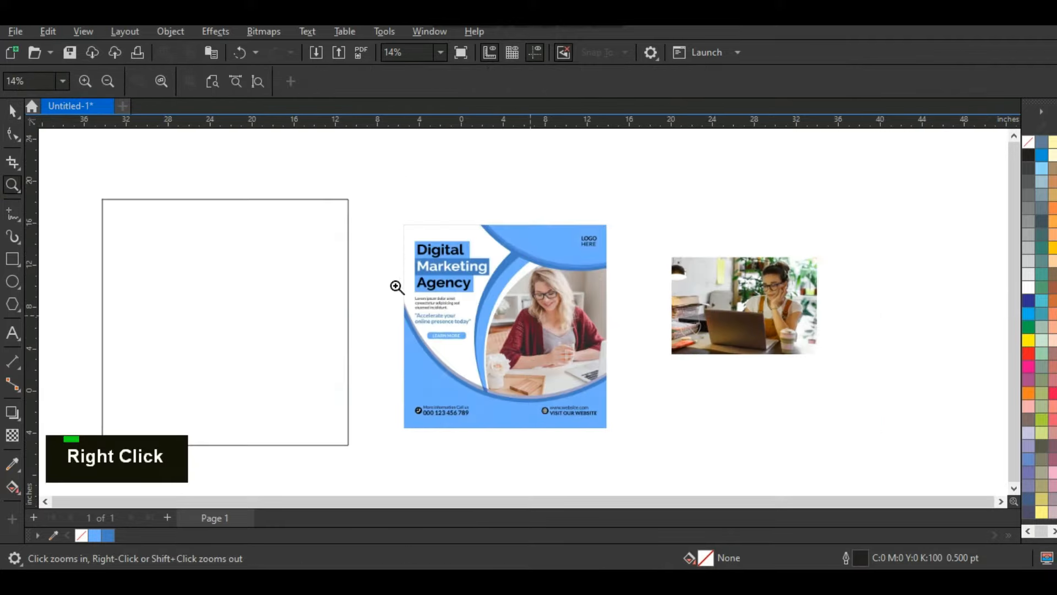
{"action": "left_click", "coordinate": [15, 280]}
{"action": "left_click_drag", "start_coordinate": [83, 143], "coordinate": [264, 400]}
{"action": "key", "text": "space"}
{"action": "left_click_drag", "start_coordinate": [341, 399], "coordinate": [369, 428]}
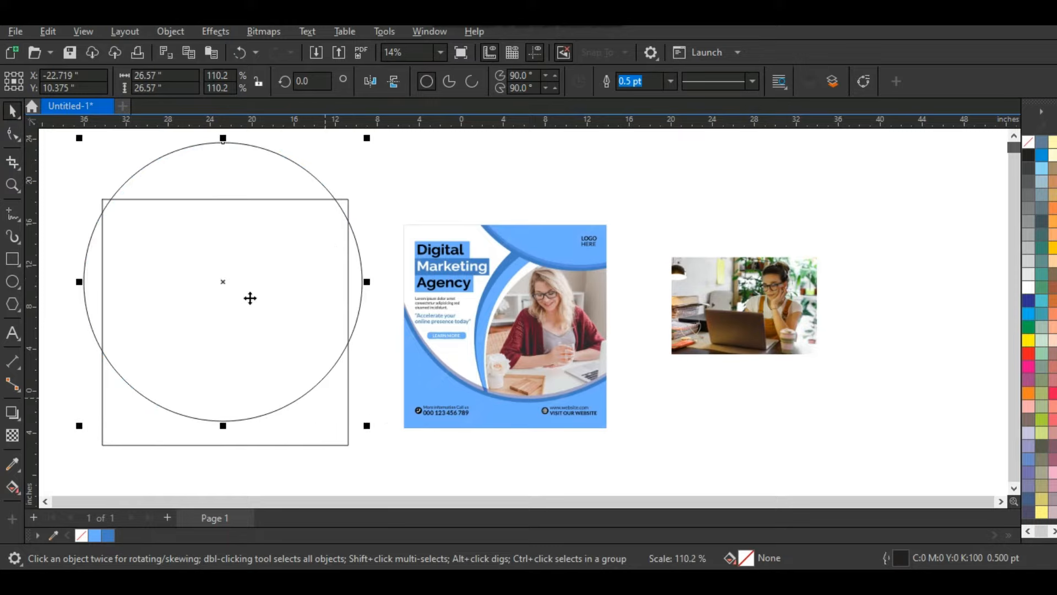
{"action": "left_click_drag", "start_coordinate": [222, 279], "coordinate": [223, 246]}
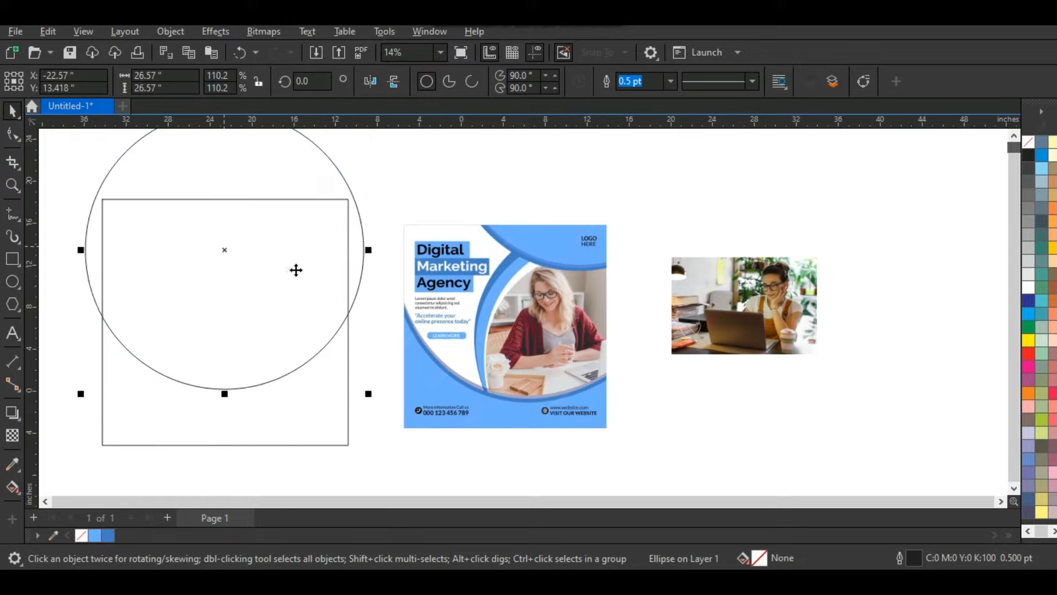
Skew and stretch the circle into a tilted ellipse about 28.9 inches wide and 26 inches high
{"action": "left_click", "coordinate": [356, 236]}
{"action": "left_click_drag", "start_coordinate": [368, 249], "coordinate": [379, 296]}
{"action": "left_click", "coordinate": [286, 260]}
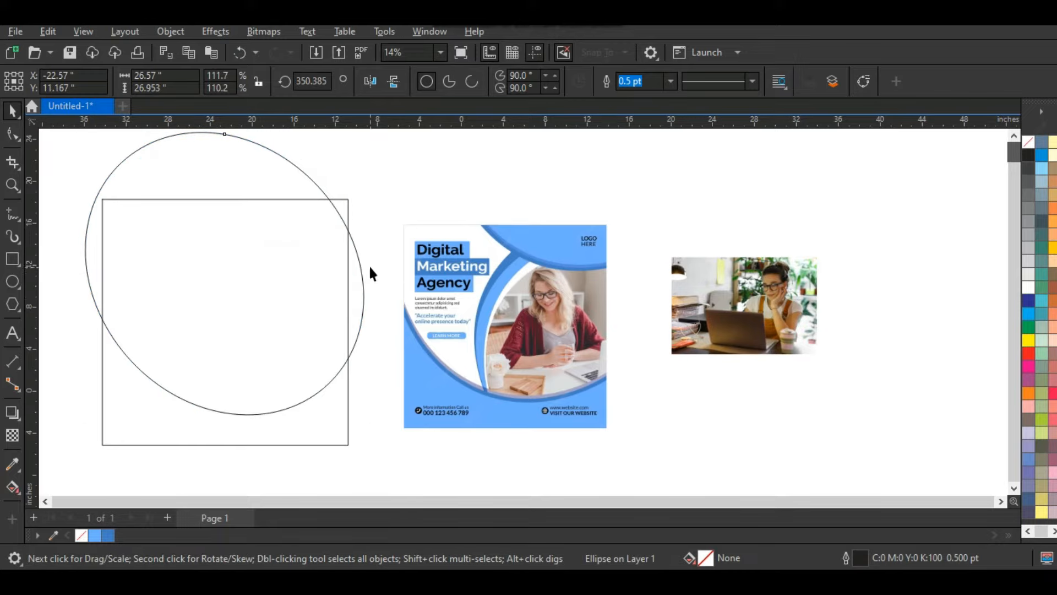
{"action": "left_click", "coordinate": [358, 266]}
{"action": "left_click_drag", "start_coordinate": [366, 274], "coordinate": [377, 253]}
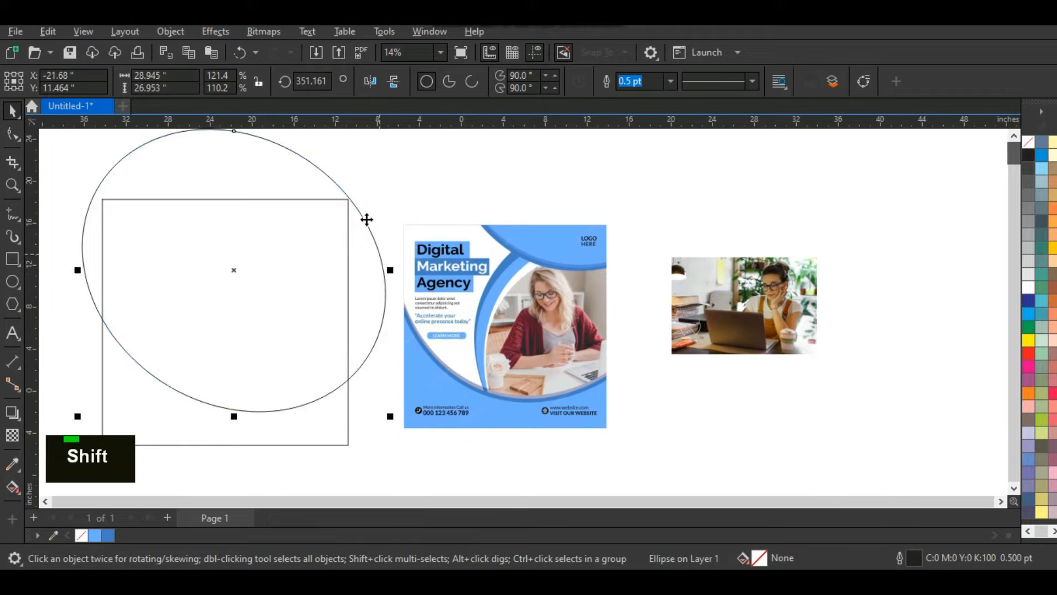
{"action": "left_click_drag", "start_coordinate": [234, 417], "coordinate": [232, 409]}
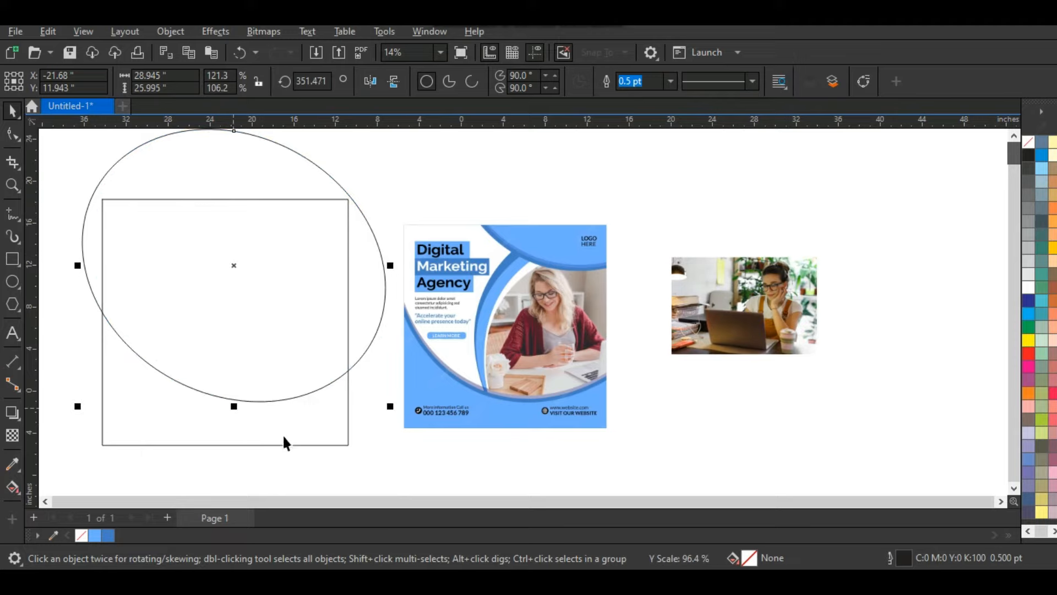
Create two progressively larger concentric copies of the ellipse, the outermost about 30.4 by 27.3 inches
{"action": "left_click_drag", "start_coordinate": [390, 407], "coordinate": [399, 425]}
{"action": "right_click", "coordinate": [398, 425], "text": "shift"}
{"action": "key", "text": "ctrl+r"}
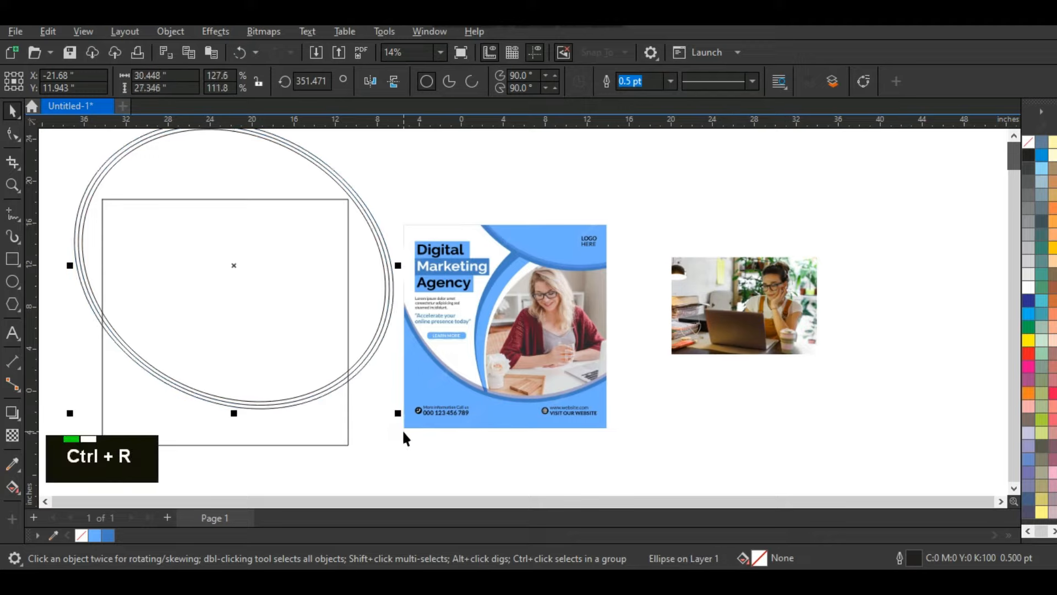
{"action": "left_click", "coordinate": [413, 203]}
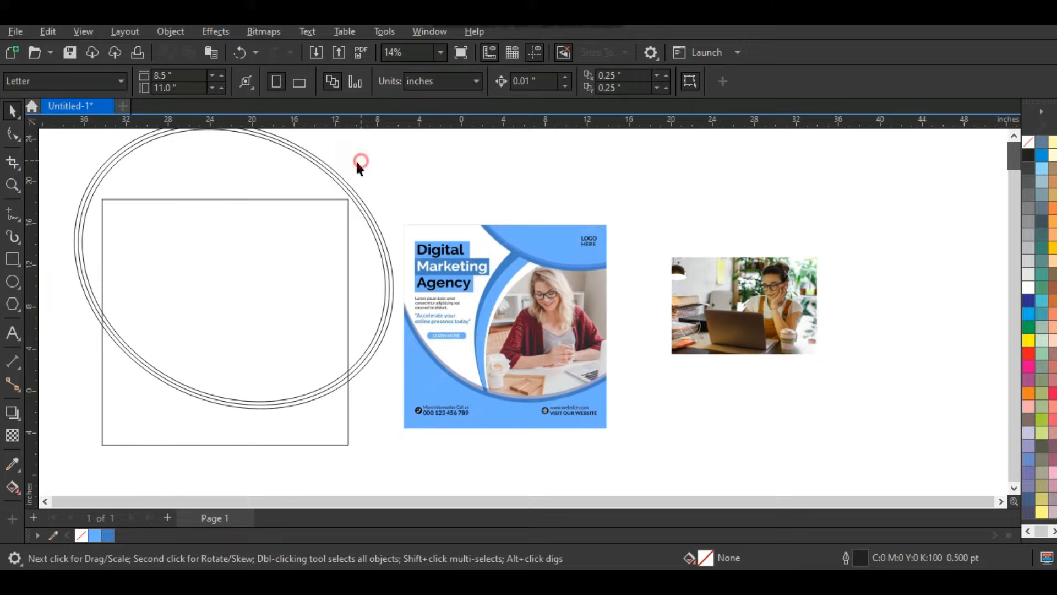
Duplicate the three concentric ellipses up and to the right so they overlap the square's upper-right corner
{"action": "key", "text": "alt"}
{"action": "left_click_drag", "start_coordinate": [377, 166], "coordinate": [317, 176]}
{"action": "left_click_drag", "start_coordinate": [237, 274], "coordinate": [286, 152]}
{"action": "right_click", "coordinate": [286, 152]}
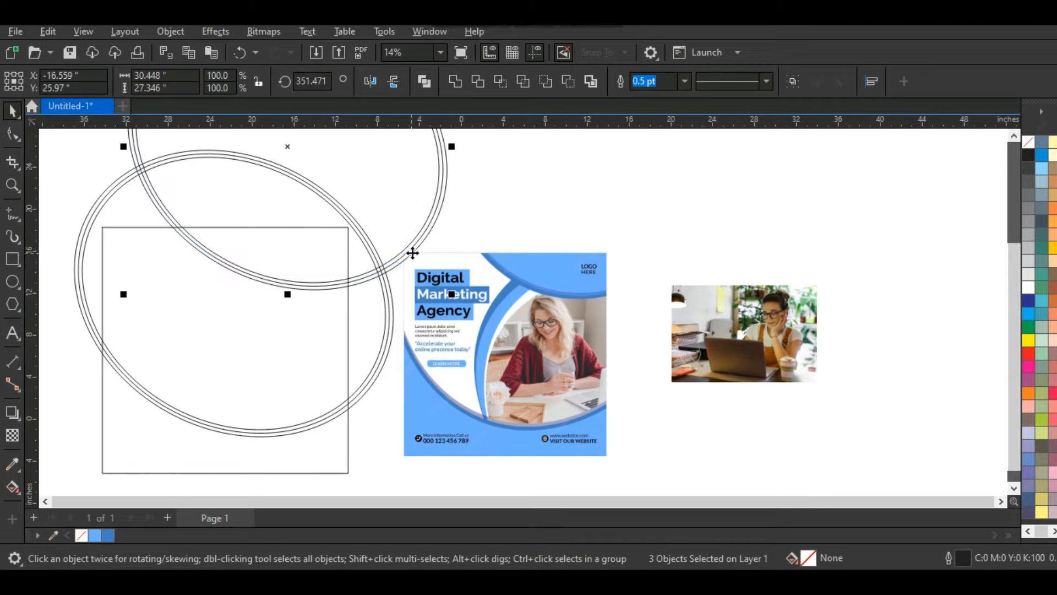
{"action": "left_click", "coordinate": [497, 217]}
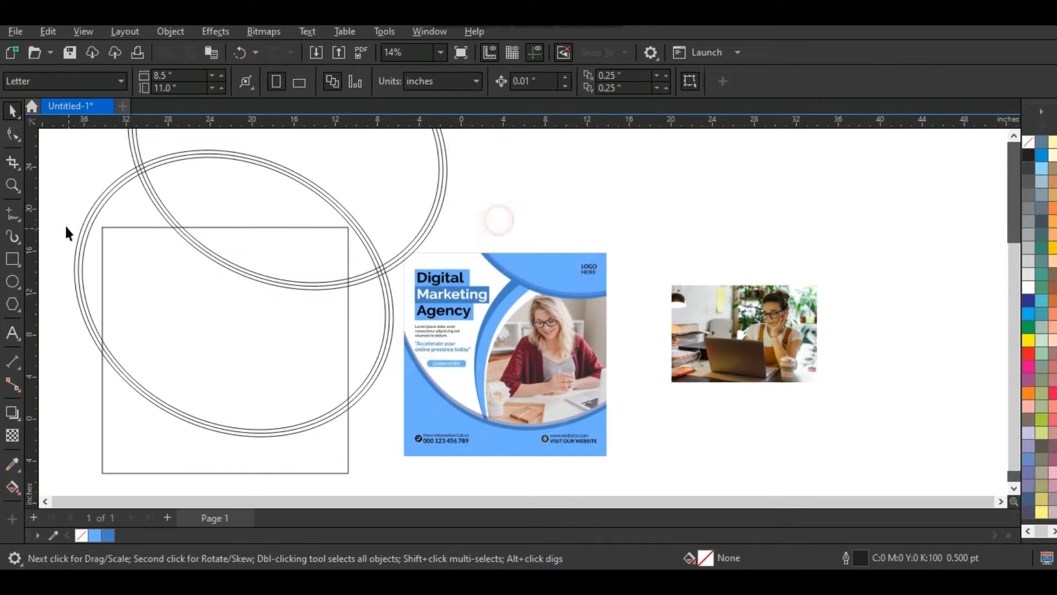
Smart-fill the area of the square below the lower ellipses and the two thin bands between them with blue #336699
{"action": "left_click", "coordinate": [13, 185]}
{"action": "left_click_drag", "start_coordinate": [84, 336], "coordinate": [455, 478]}
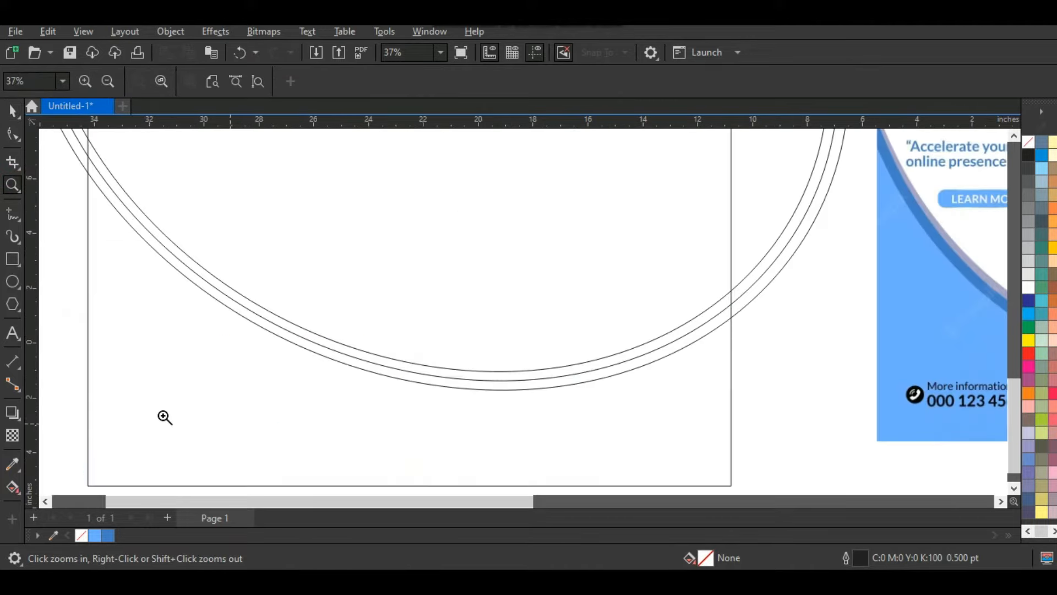
{"action": "left_click", "coordinate": [21, 495]}
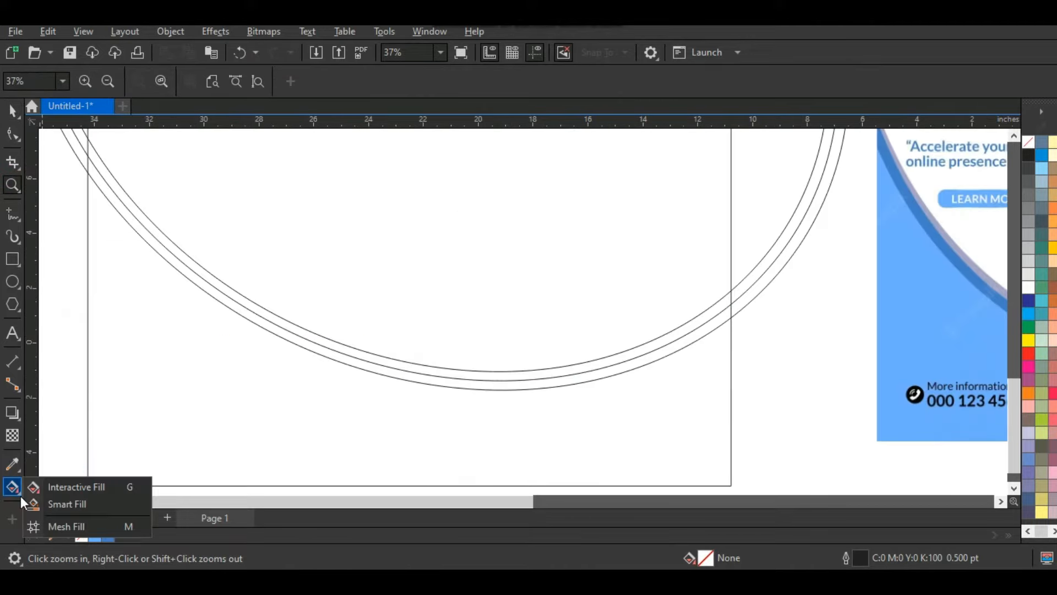
{"action": "left_click", "coordinate": [51, 503]}
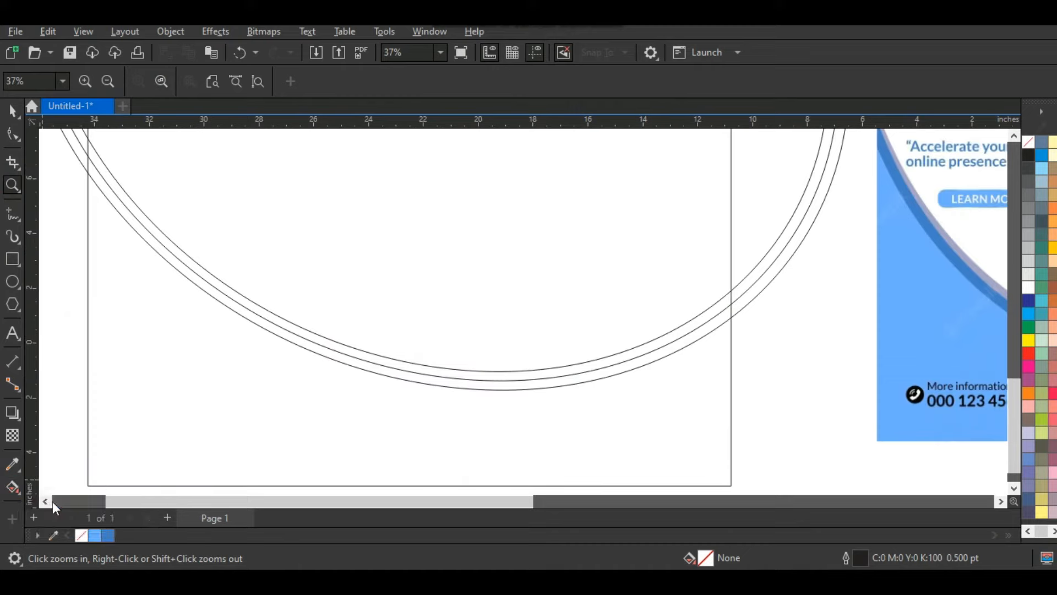
{"action": "left_click", "coordinate": [410, 413]}
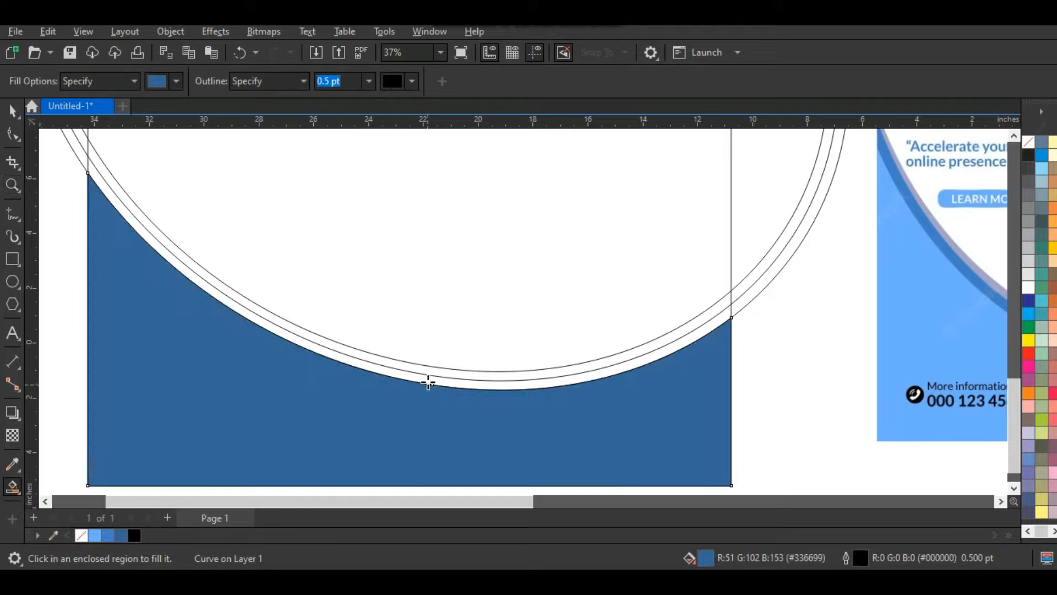
{"action": "left_click", "coordinate": [427, 379]}
{"action": "left_click", "coordinate": [423, 369]}
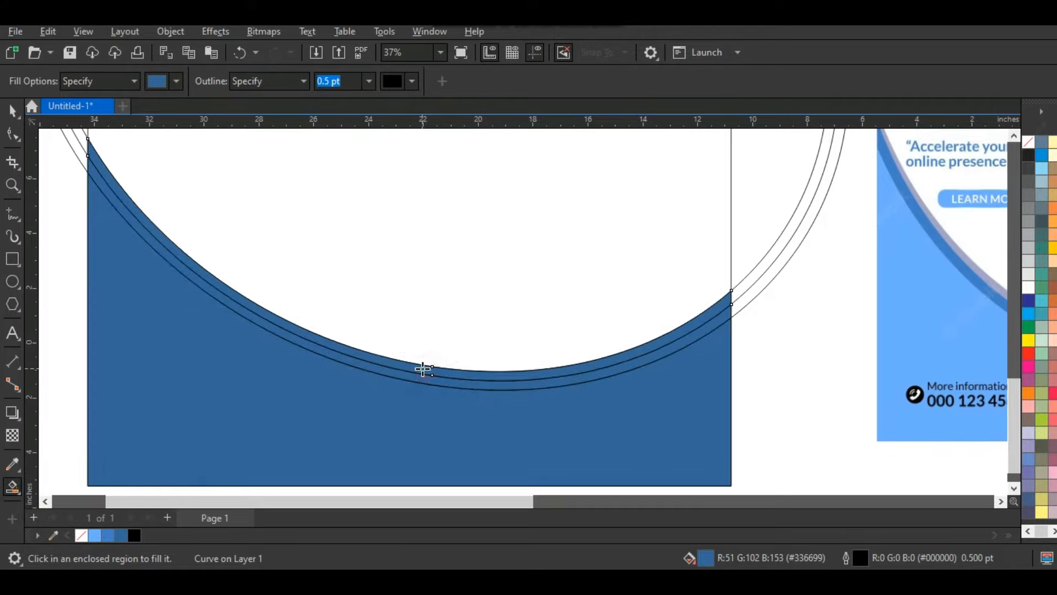
{"action": "left_click", "coordinate": [11, 110]}
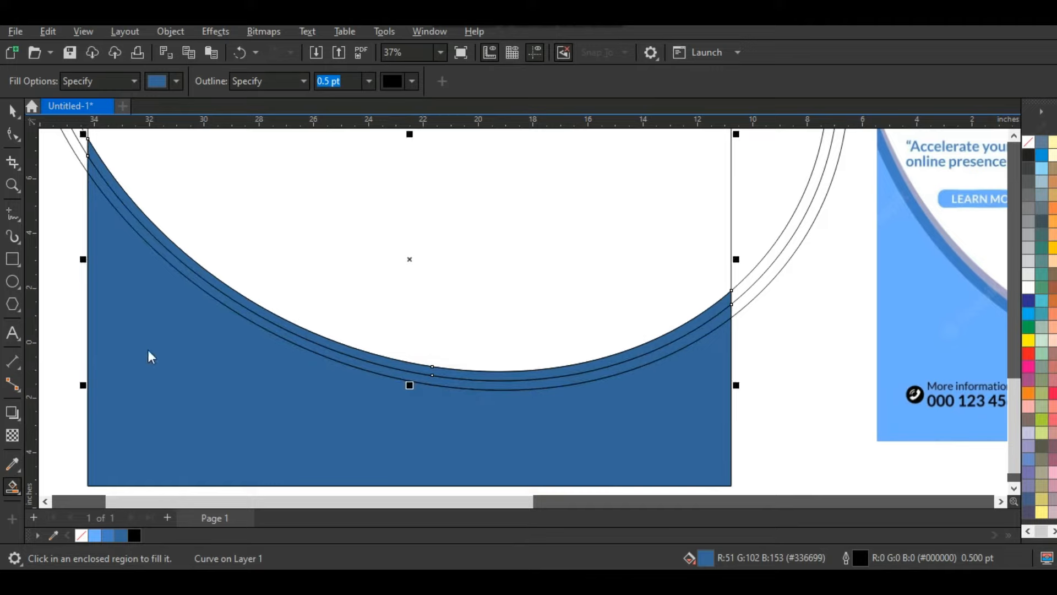
{"action": "key", "text": "space"}
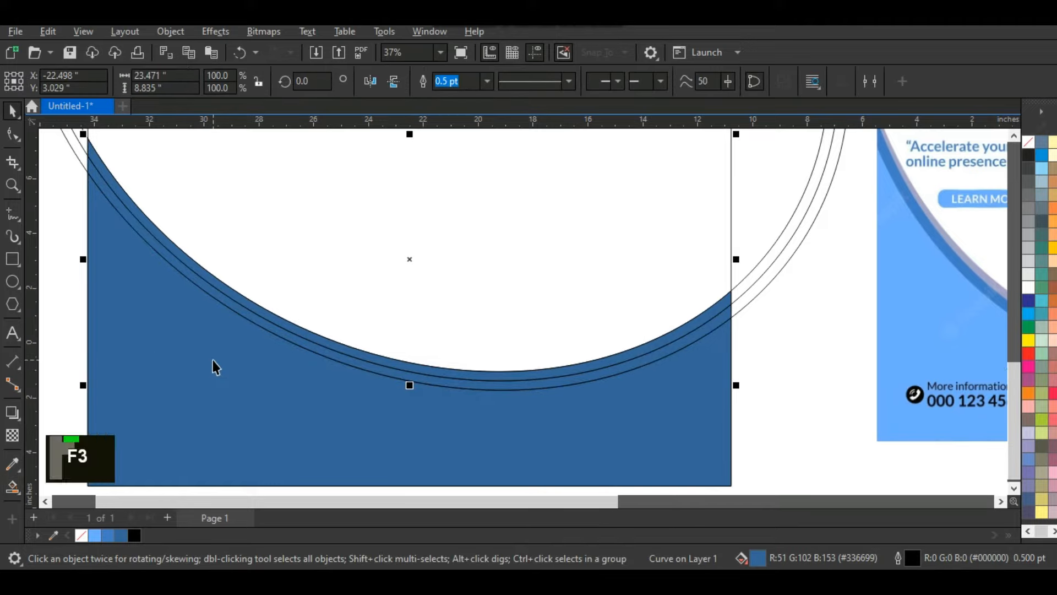
Smart-fill the square's upper-right corner region and the two thin bands along the upper ellipses with the same blue
{"action": "key", "text": "F3"}
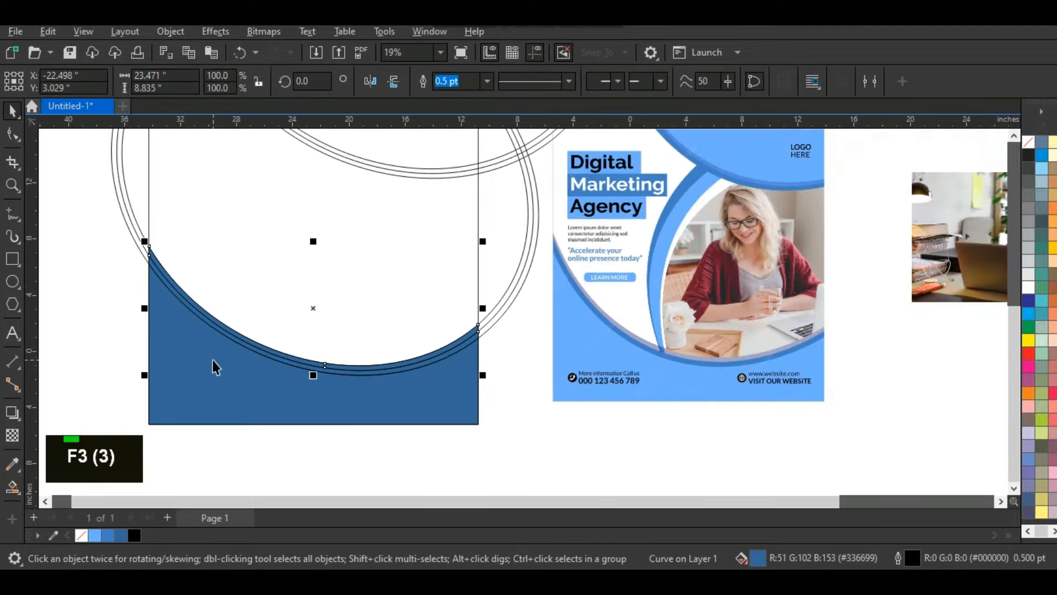
{"action": "double_click", "coordinate": [1015, 135]}
{"action": "left_click", "coordinate": [1014, 136]}
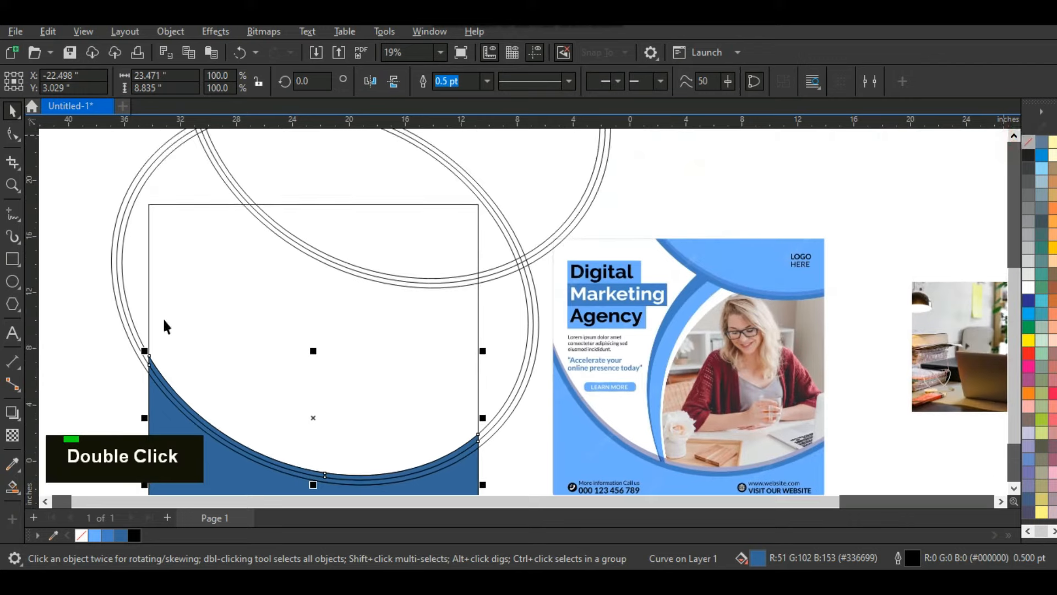
{"action": "left_click", "coordinate": [12, 486]}
{"action": "left_click", "coordinate": [442, 285]}
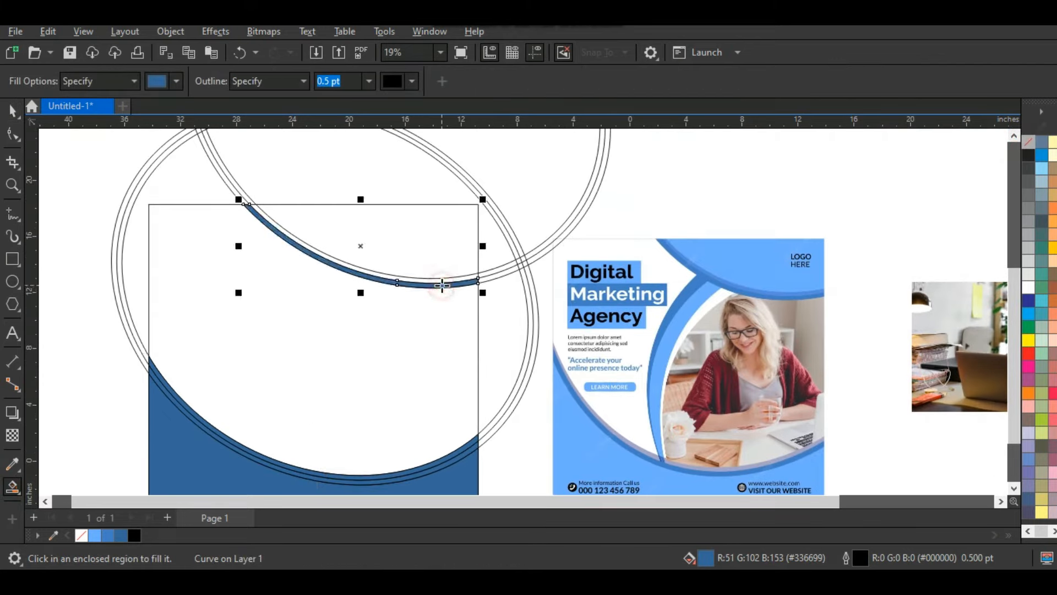
{"action": "left_click", "coordinate": [441, 278]}
{"action": "left_click", "coordinate": [445, 250]}
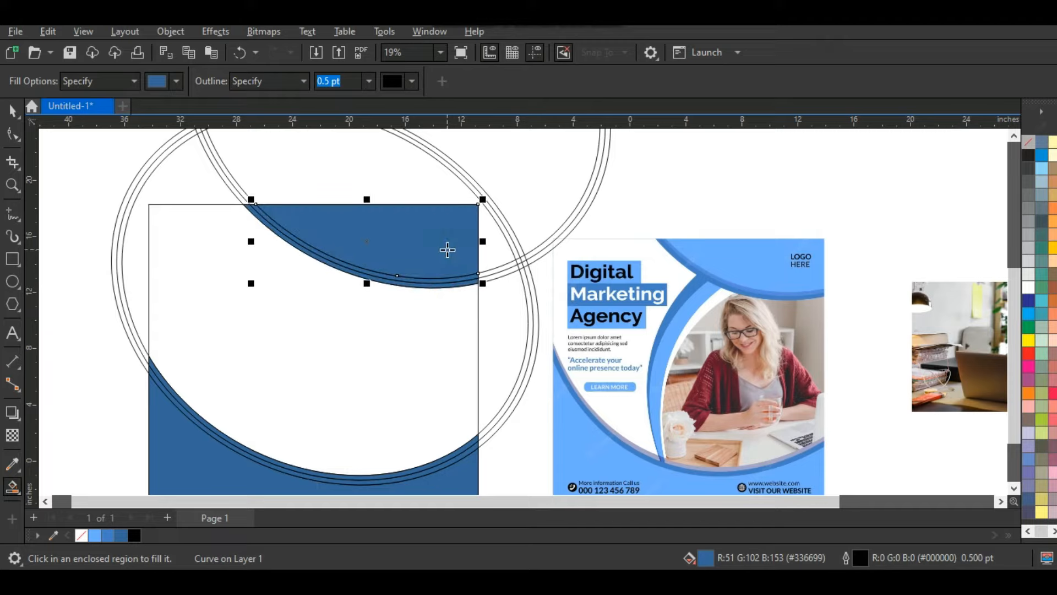
{"action": "key", "text": "space"}
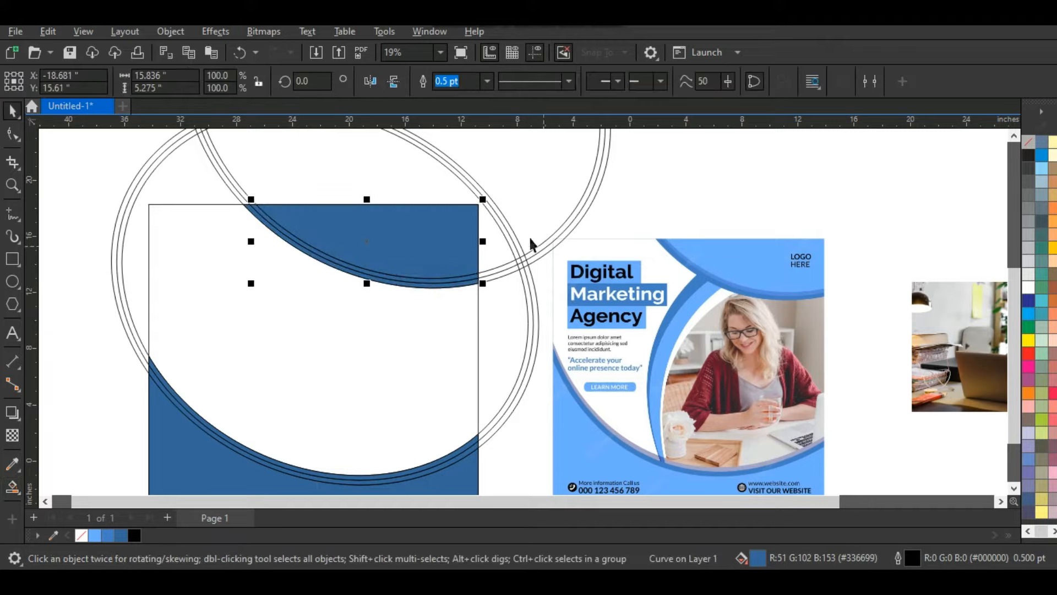
Delete the three lower ellipses and two of the upper ones, keeping a single ellipse outline
{"action": "left_click", "coordinate": [509, 240]}
{"action": "key", "text": "Delete"}
{"action": "left_click", "coordinate": [514, 239]}
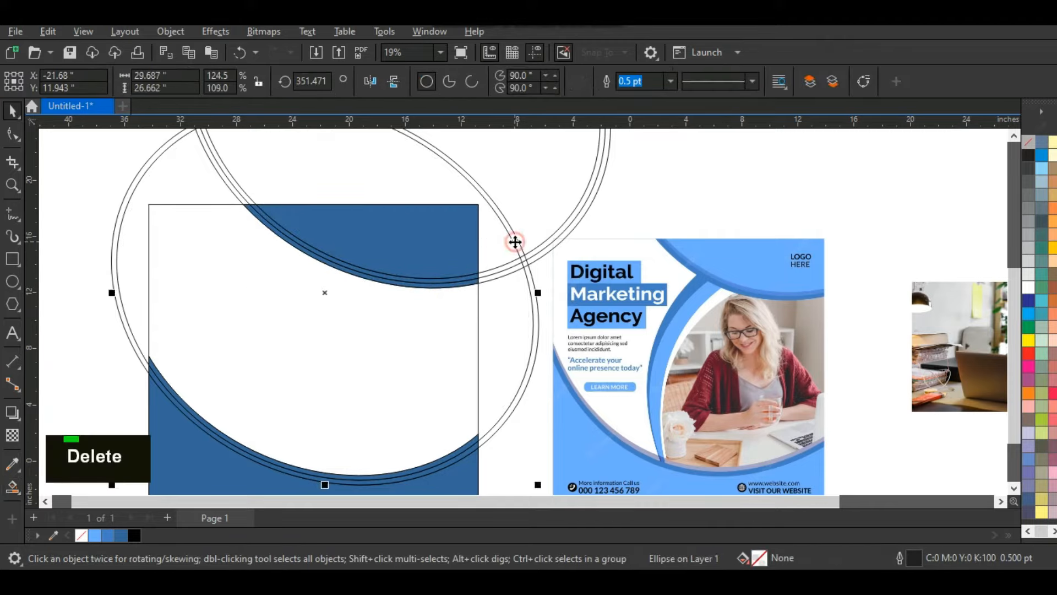
{"action": "key", "text": "Delete"}
{"action": "left_click", "coordinate": [517, 238]}
{"action": "key", "text": "Delete"}
{"action": "left_click", "coordinate": [535, 254]}
{"action": "key", "text": "Delete"}
{"action": "left_click", "coordinate": [535, 254]}
{"action": "key", "text": "Delete"}
Move the remaining ellipse down over the square's lower-right side and rotate it to about 310.7 degrees
{"action": "left_click", "coordinate": [532, 264]}
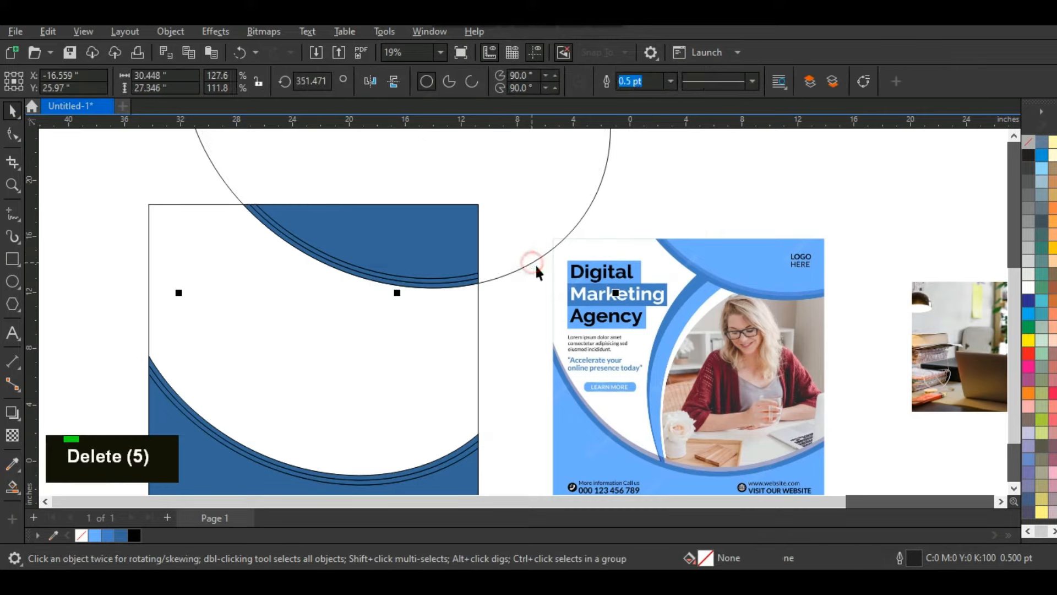
{"action": "key", "text": "F3"}
{"action": "key", "text": "F3"}
{"action": "left_click_drag", "start_coordinate": [531, 175], "coordinate": [580, 388]}
{"action": "left_click", "coordinate": [498, 311]}
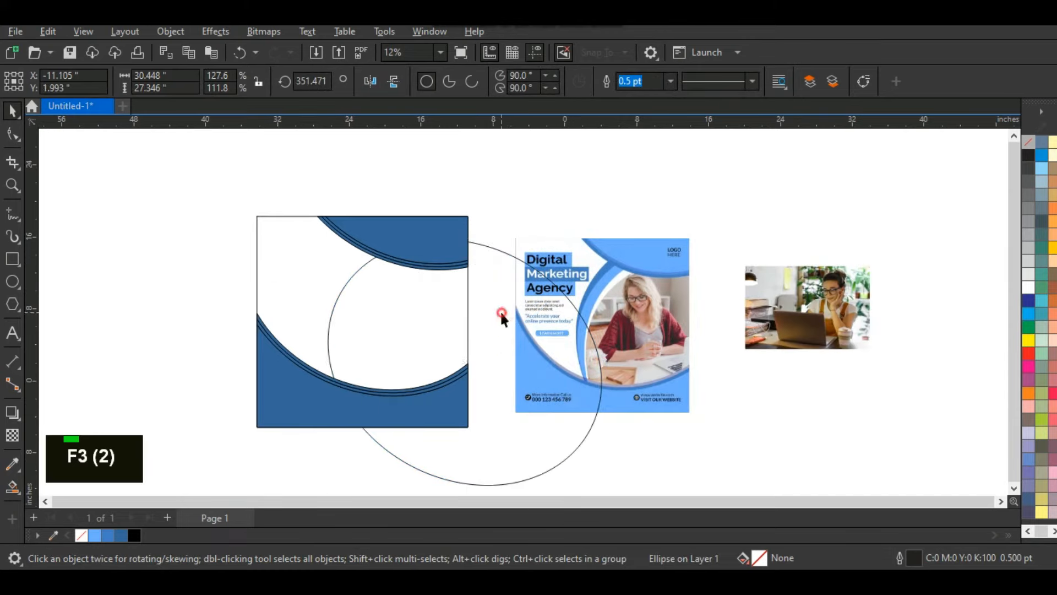
{"action": "left_click_drag", "start_coordinate": [607, 233], "coordinate": [519, 361]}
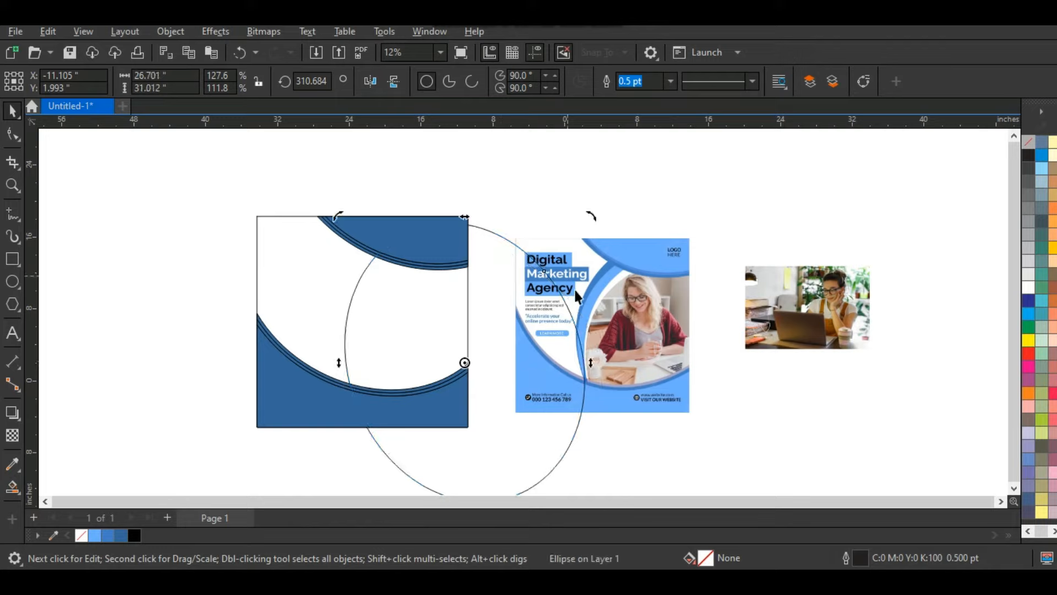
Create three progressively smaller copies of the rotated ellipse, scaled toward its lower-right corner, the smallest about 24.2 by 28.1 inches
{"action": "left_click", "coordinate": [512, 226]}
{"action": "left_click", "coordinate": [501, 233]}
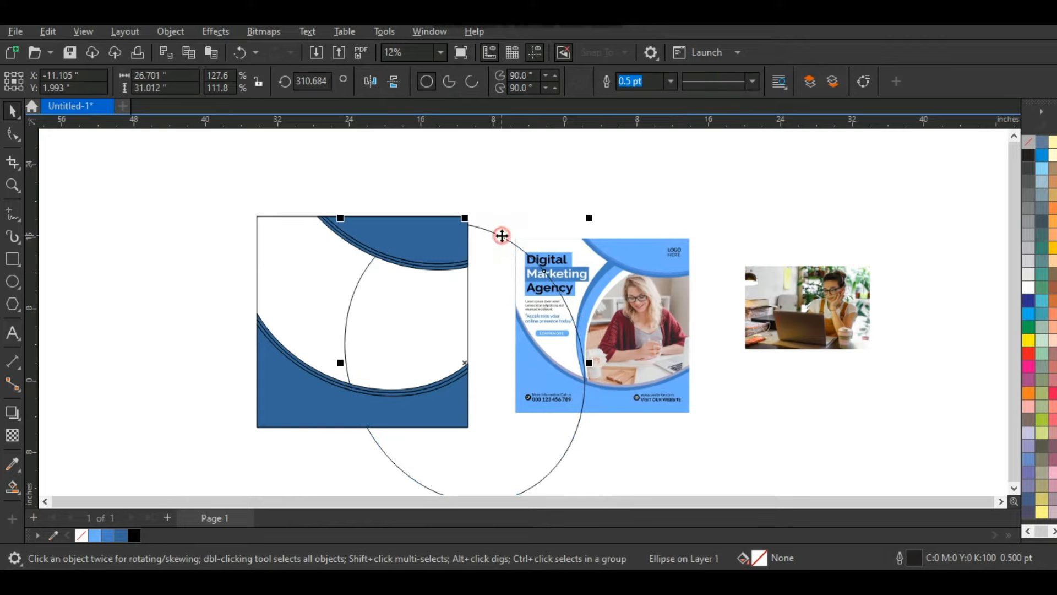
{"action": "left_click_drag", "start_coordinate": [340, 220], "coordinate": [353, 233]}
{"action": "right_click", "coordinate": [352, 234]}
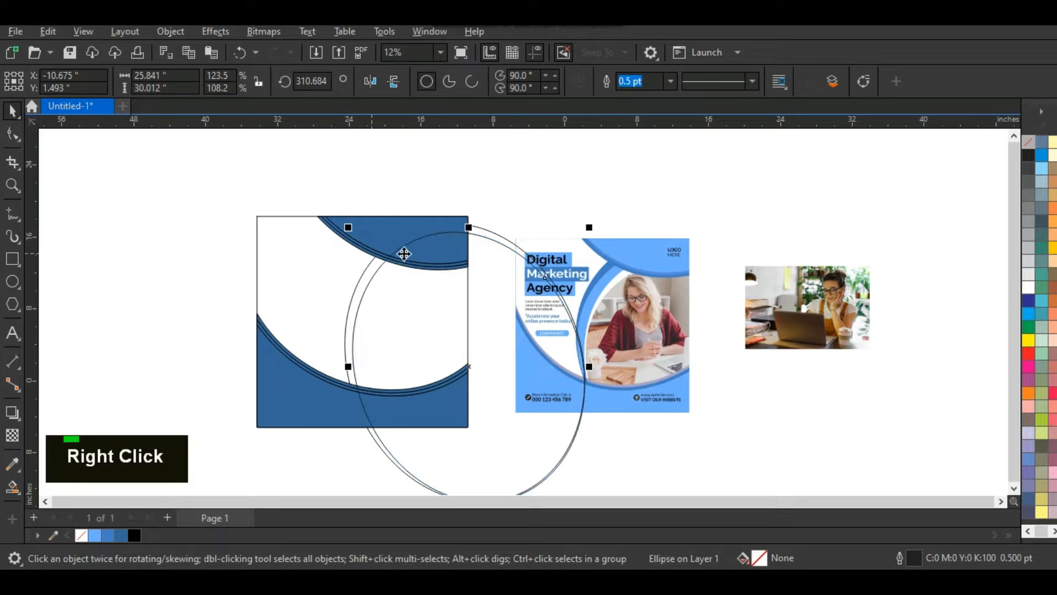
{"action": "key", "text": "ctrl+r"}
{"action": "key", "text": "ctrl+r"}
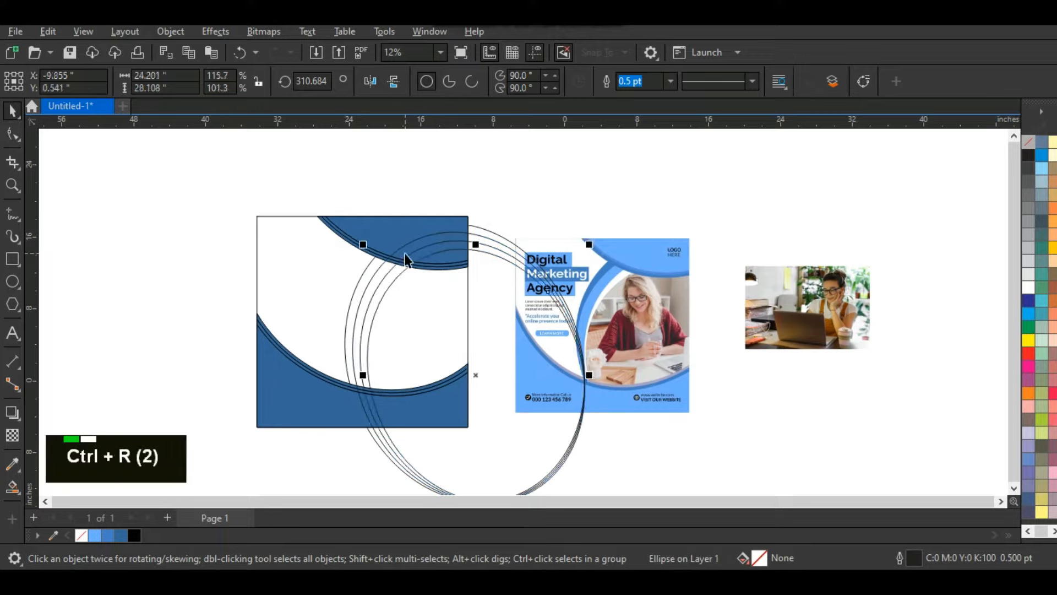
Nudge the smallest ellipse to the left by about 0.3 inches in small increments
{"action": "key", "text": "Left"}
{"action": "key", "text": "Left"}
{"action": "key", "text": "Left"}
{"action": "key", "text": "Left"}
{"action": "key", "text": "Left"}
{"action": "key", "text": "Left"}
{"action": "key", "text": "Left"}
{"action": "key", "text": "Left"}
{"action": "key", "text": "Left"}
{"action": "key", "text": "Left"}
{"action": "key", "text": "Left"}
{"action": "key", "text": "Left"}
{"action": "key", "text": "Left"}
{"action": "key", "text": "Left"}
{"action": "key", "text": "Left"}
{"action": "key", "text": "Left"}
{"action": "key", "text": "Left"}
{"action": "key", "text": "Left"}
{"action": "key", "text": "Left"}
{"action": "key", "text": "Left"}
{"action": "key", "text": "Left"}
{"action": "key", "text": "Left"}
{"action": "key", "text": "Left"}
{"action": "key", "text": "Left"}
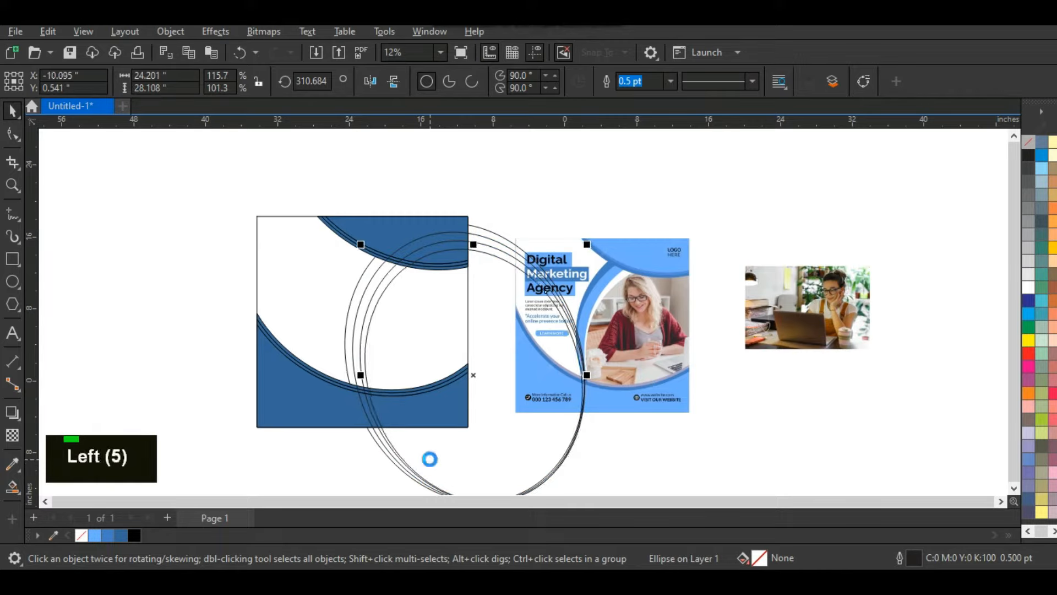
Add the second-smallest ellipse to the selection and nudge both ellipses left by about 0.4 inches
{"action": "key", "text": "shift"}
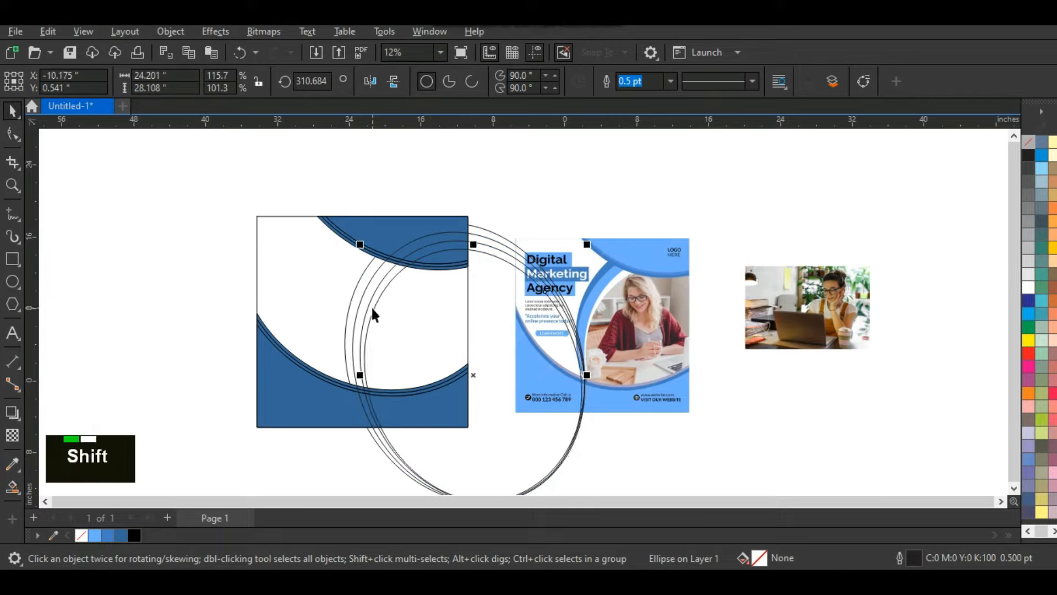
{"action": "left_click", "coordinate": [371, 304], "text": "shift"}
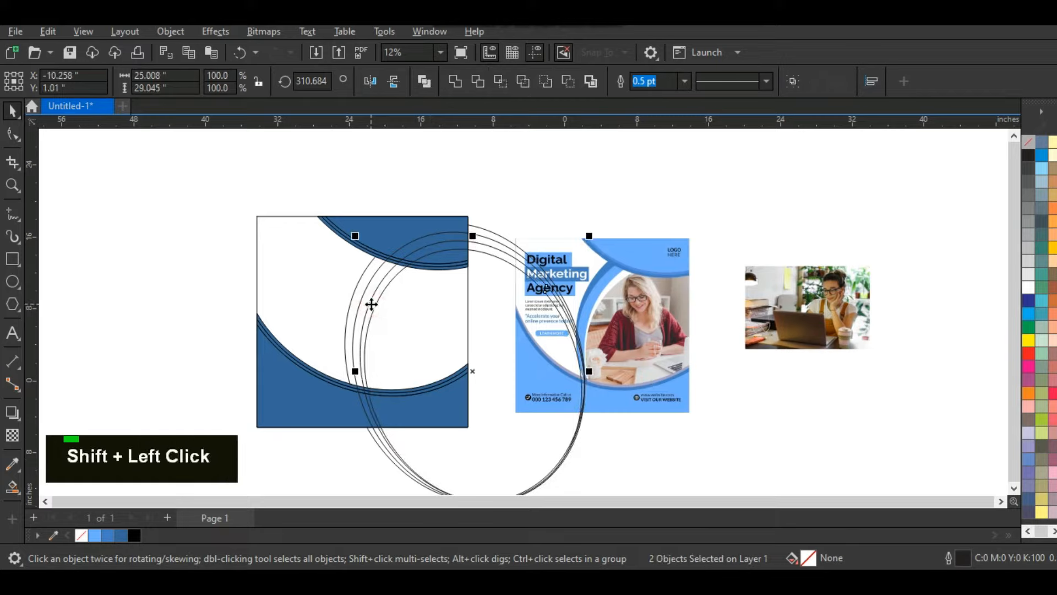
{"action": "key", "text": "Left"}
{"action": "key", "text": "Left"}
{"action": "key", "text": "Left"}
{"action": "key", "text": "Left"}
{"action": "key", "text": "Left"}
{"action": "key", "text": "Left"}
{"action": "key", "text": "Left"}
{"action": "key", "text": "Left"}
{"action": "key", "text": "Left"}
{"action": "key", "text": "Left"}
{"action": "key", "text": "Left"}
{"action": "key", "text": "Left"}
{"action": "key", "text": "Left"}
{"action": "key", "text": "Left"}
{"action": "key", "text": "Left"}
{"action": "key", "text": "Left"}
{"action": "key", "text": "Left"}
{"action": "key", "text": "Left"}
{"action": "key", "text": "Left"}
{"action": "key", "text": "Left"}
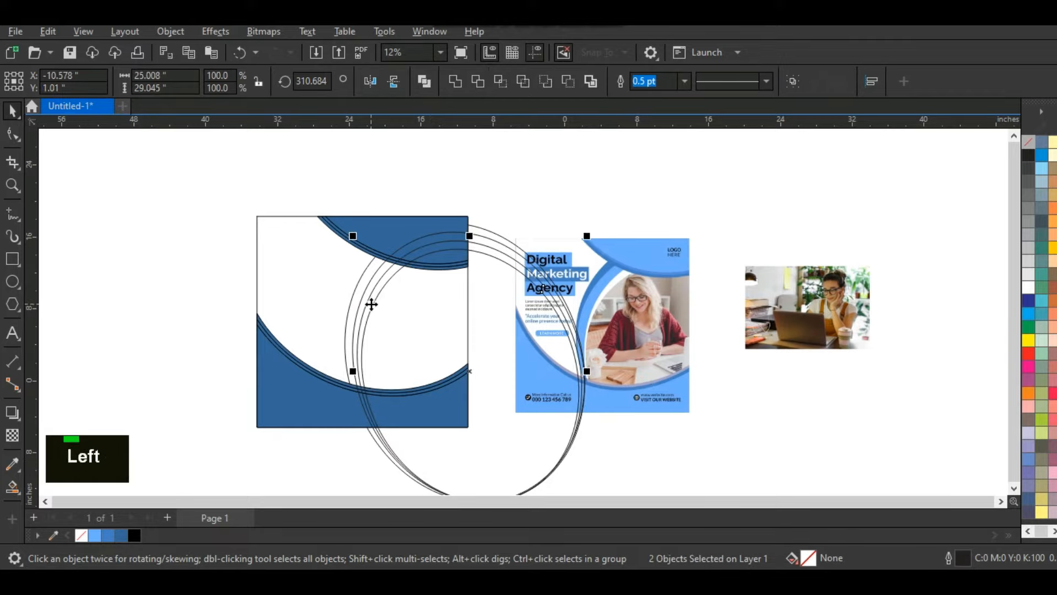
{"action": "key", "text": "Left"}
{"action": "key", "text": "Left"}
{"action": "key", "text": "Left"}
{"action": "key", "text": "Left"}
{"action": "key", "text": "Left"}
{"action": "key", "text": "Left"}
{"action": "key", "text": "Left"}
{"action": "key", "text": "Left"}
{"action": "key", "text": "Left"}
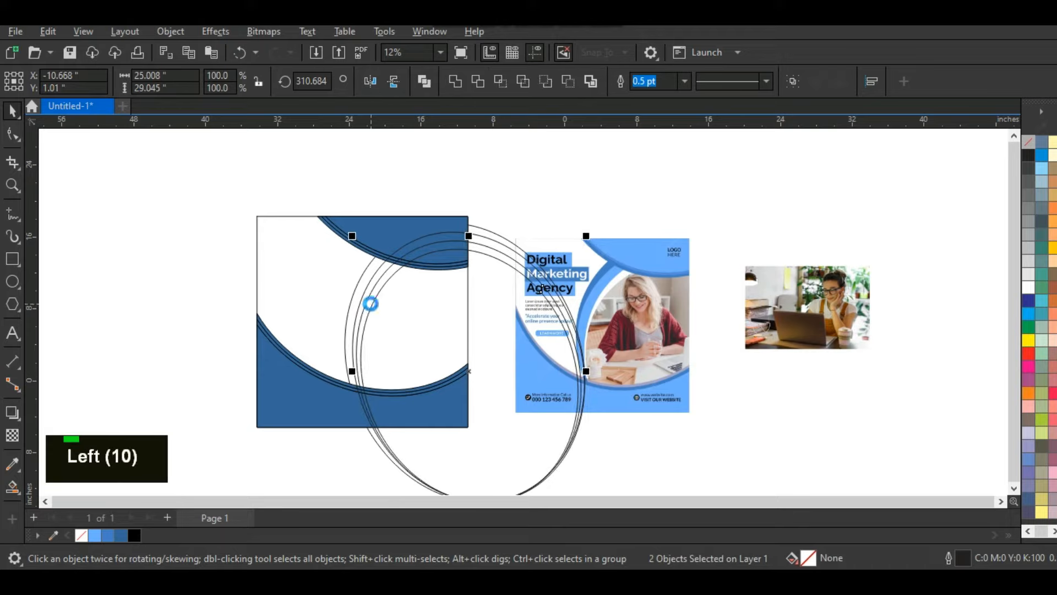
Add the third ellipse to the selection and nudge the three inner ellipses slightly left in 0.01-inch increments
{"action": "key", "text": "shift"}
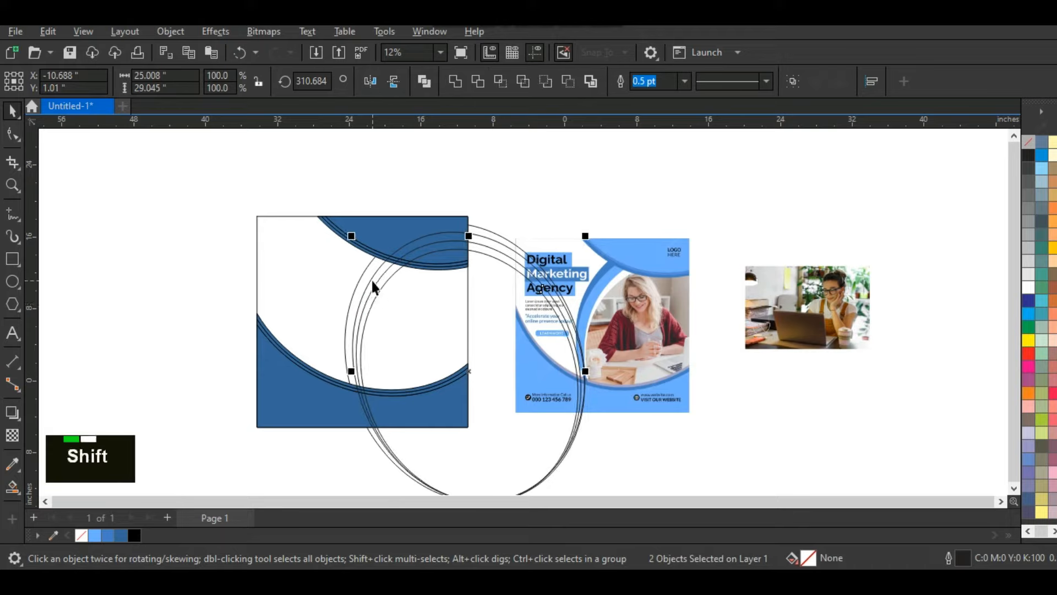
{"action": "left_click", "coordinate": [370, 278], "text": "shift"}
{"action": "key", "text": "Left"}
{"action": "key", "text": "Left"}
{"action": "key", "text": "Left"}
{"action": "key", "text": "Left"}
{"action": "key", "text": "Left"}
{"action": "key", "text": "Left"}
{"action": "key", "text": "Left"}
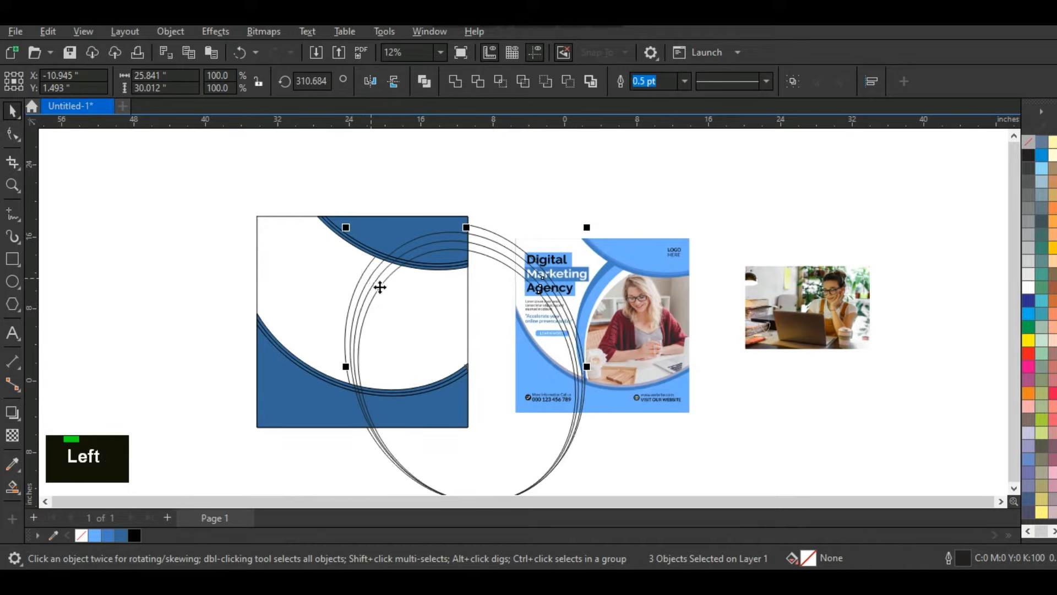
{"action": "left_click", "coordinate": [216, 361]}
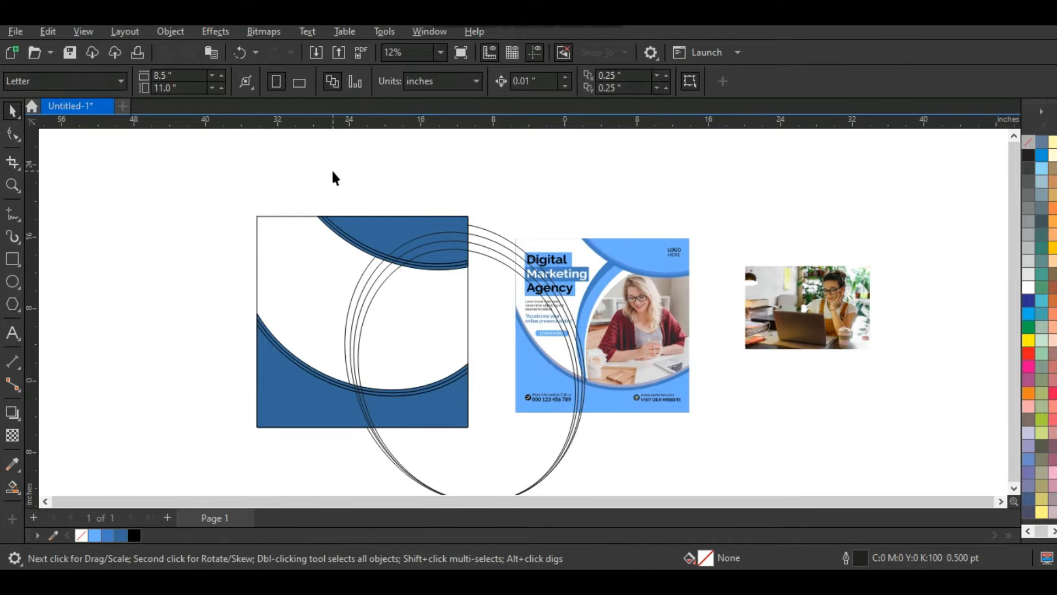
Select all four rotated ellipses and nudge them left together to an X position of about -12.1 inches
{"action": "left_click_drag", "start_coordinate": [541, 438], "coordinate": [590, 455]}
{"action": "key", "text": "Left"}
{"action": "key", "text": "Left"}
{"action": "key", "text": "Left"}
{"action": "key", "text": "Left"}
{"action": "key", "text": "Left"}
{"action": "key", "text": "Left"}
{"action": "key", "text": "Left"}
{"action": "key", "text": "Left"}
{"action": "key", "text": "Left"}
{"action": "key", "text": "Left"}
{"action": "key", "text": "Left"}
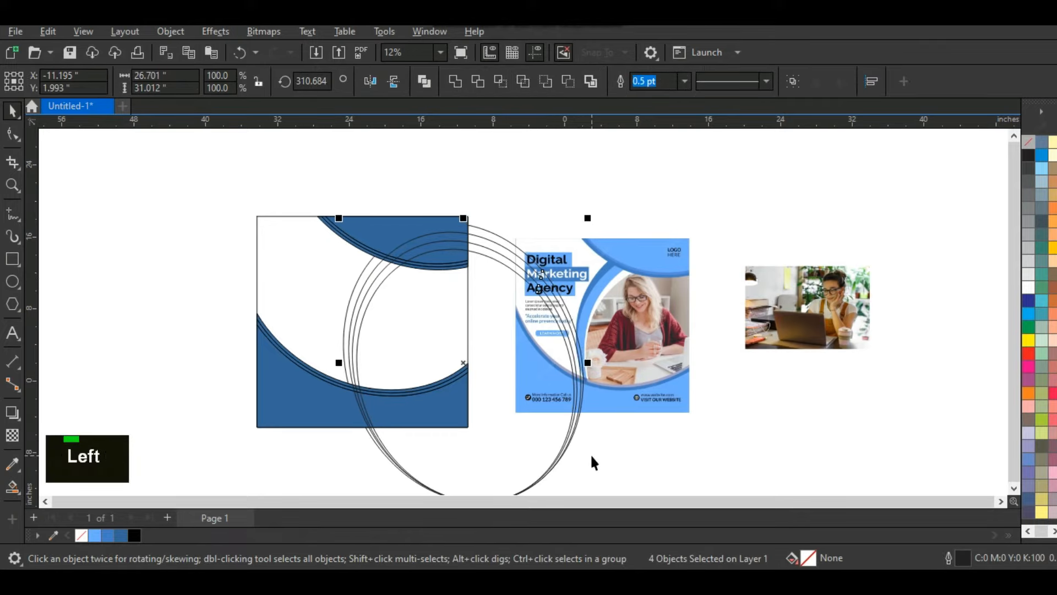
{"action": "key", "text": "Left"}
{"action": "key", "text": "Left"}
{"action": "key", "text": "Left"}
{"action": "key", "text": "Left"}
{"action": "key", "text": "Left"}
{"action": "key", "text": "Left"}
{"action": "key", "text": "Left"}
{"action": "key", "text": "Left"}
{"action": "key", "text": "Left"}
{"action": "key", "text": "Left"}
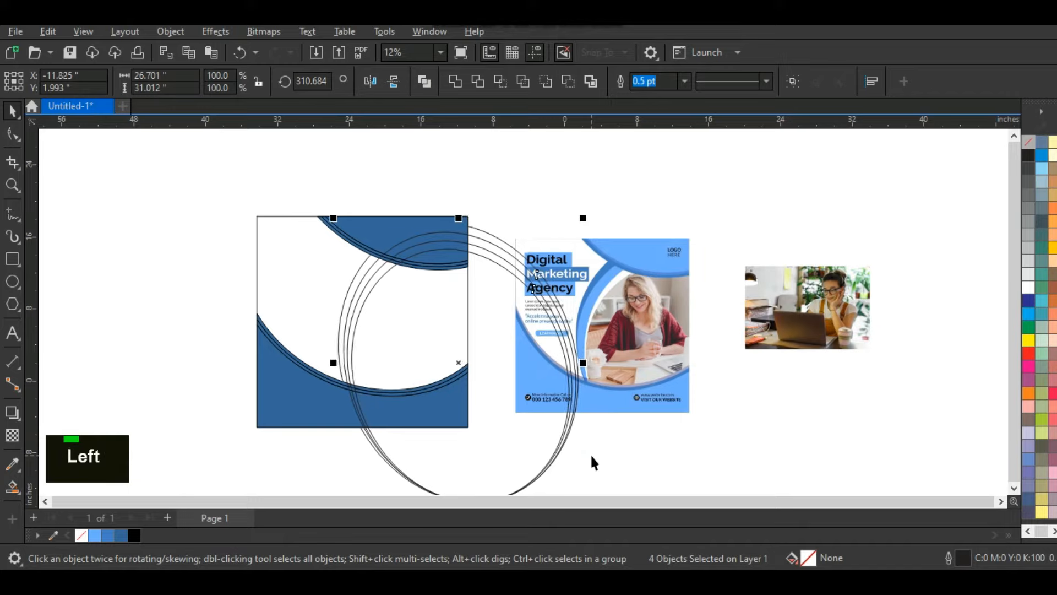
{"action": "key", "text": "Left"}
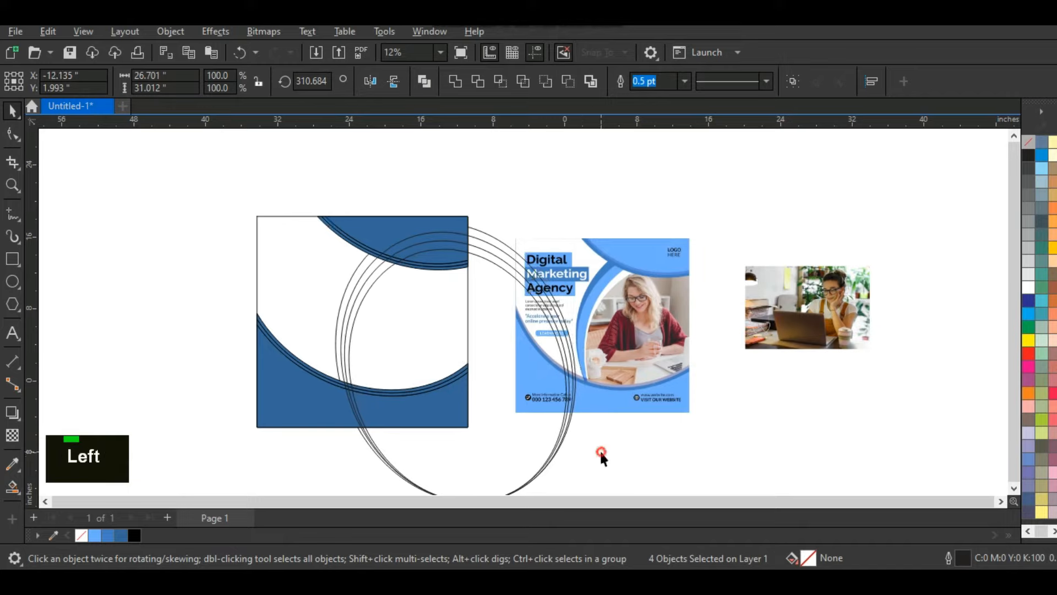
{"action": "left_click", "coordinate": [598, 457]}
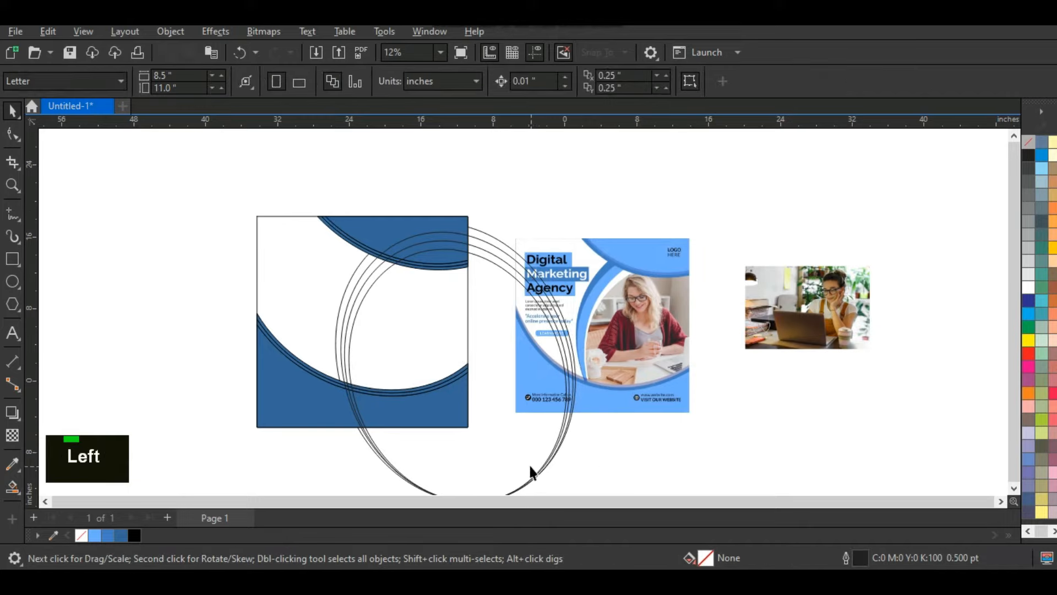
Smart-fill the large inner ellipse region and the three crescent strips beside it within the square with blue #336699
{"action": "left_click", "coordinate": [12, 486]}
{"action": "left_click", "coordinate": [406, 328]}
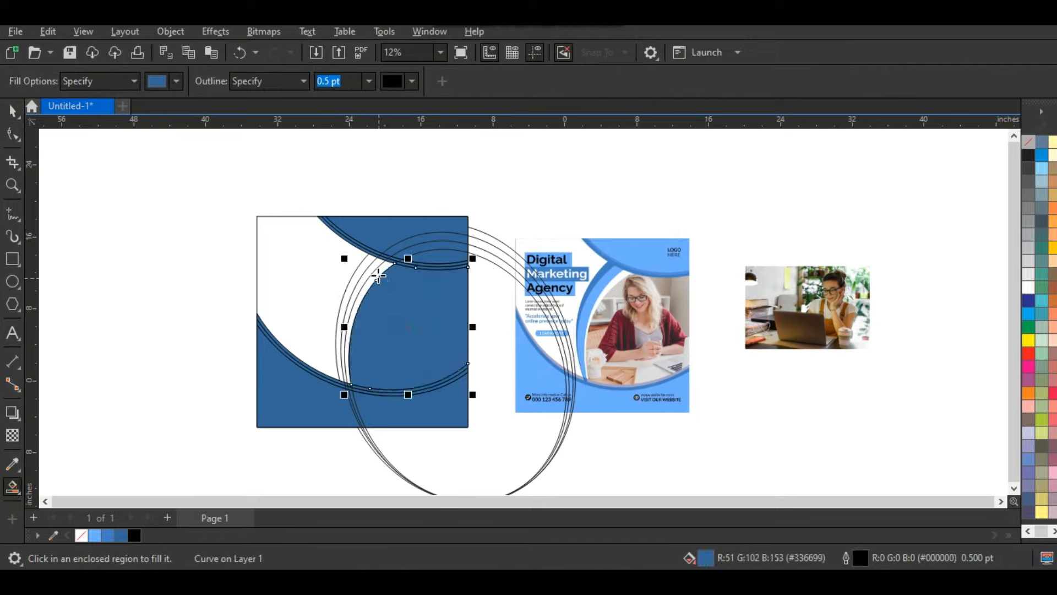
{"action": "left_click", "coordinate": [376, 273]}
{"action": "left_click", "coordinate": [371, 269]}
{"action": "left_click", "coordinate": [367, 266]}
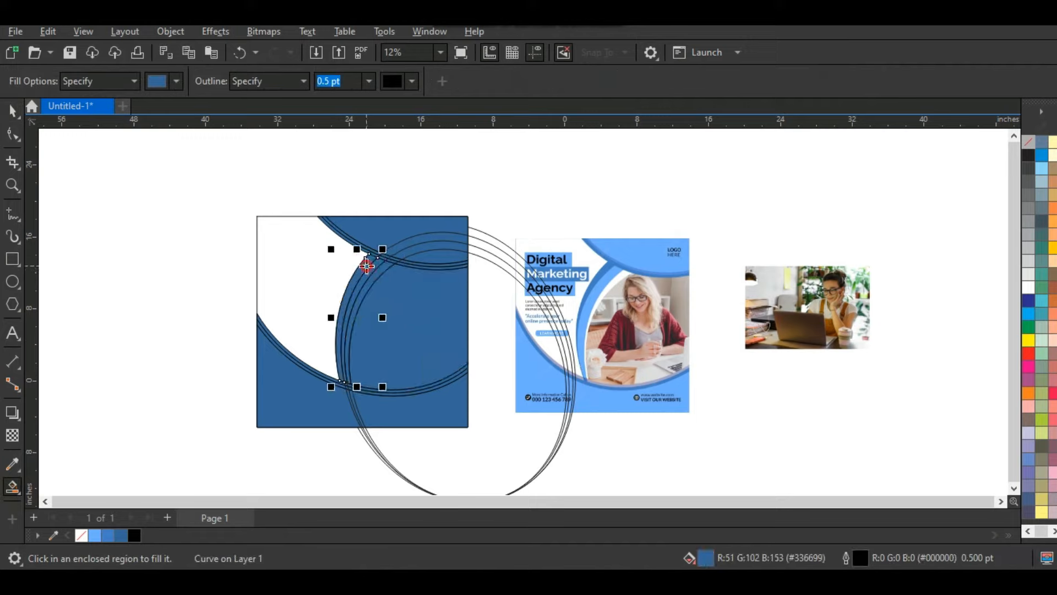
Delete the four rotated ellipse outlines, leaving the filled shapes in the square
{"action": "left_click", "coordinate": [12, 110]}
{"action": "key", "text": "Delete"}
{"action": "left_click", "coordinate": [498, 258]}
{"action": "key", "text": "Delete"}
{"action": "left_click", "coordinate": [502, 242]}
{"action": "key", "text": "Delete"}
{"action": "left_click", "coordinate": [502, 241]}
{"action": "key", "text": "Delete"}
Fill the large upper-right and bottom shapes of the square with light blue #6DAEFE
{"action": "left_click", "coordinate": [398, 243]}
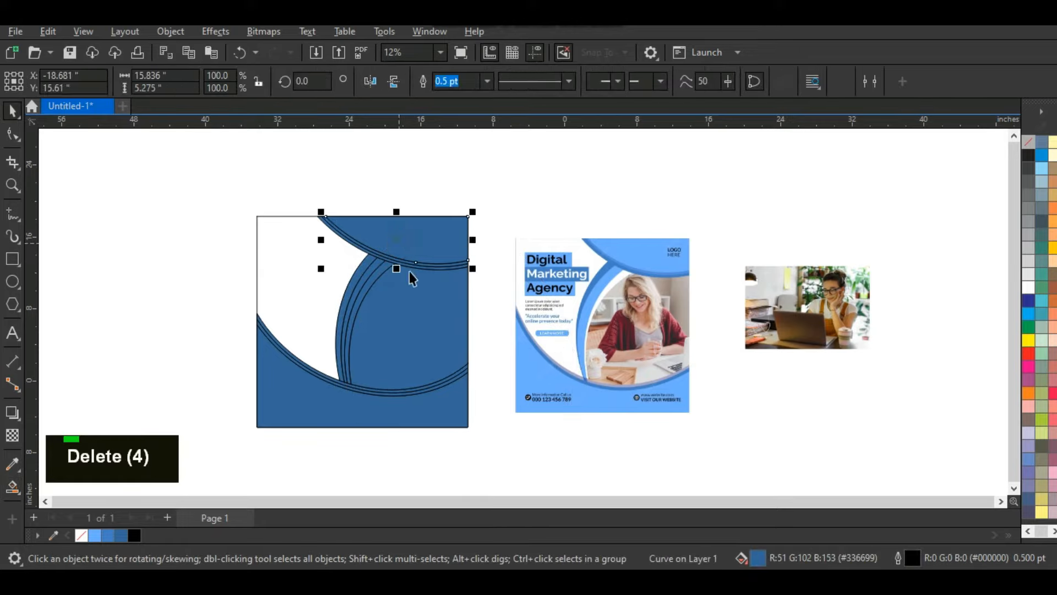
{"action": "left_click", "coordinate": [434, 410], "text": "shift"}
{"action": "left_click", "coordinate": [97, 536]}
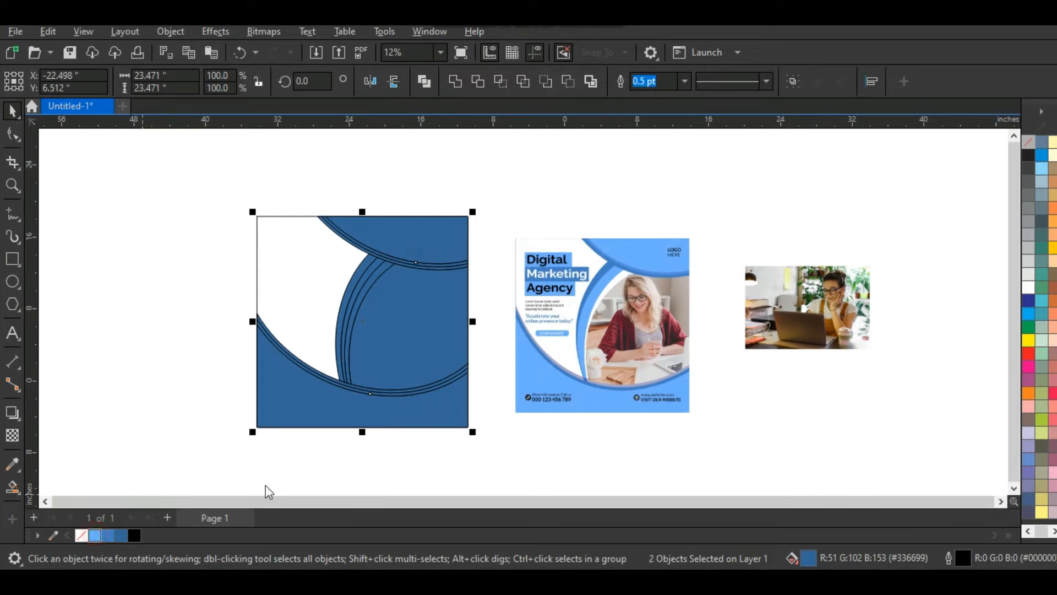
{"action": "left_click", "coordinate": [519, 437]}
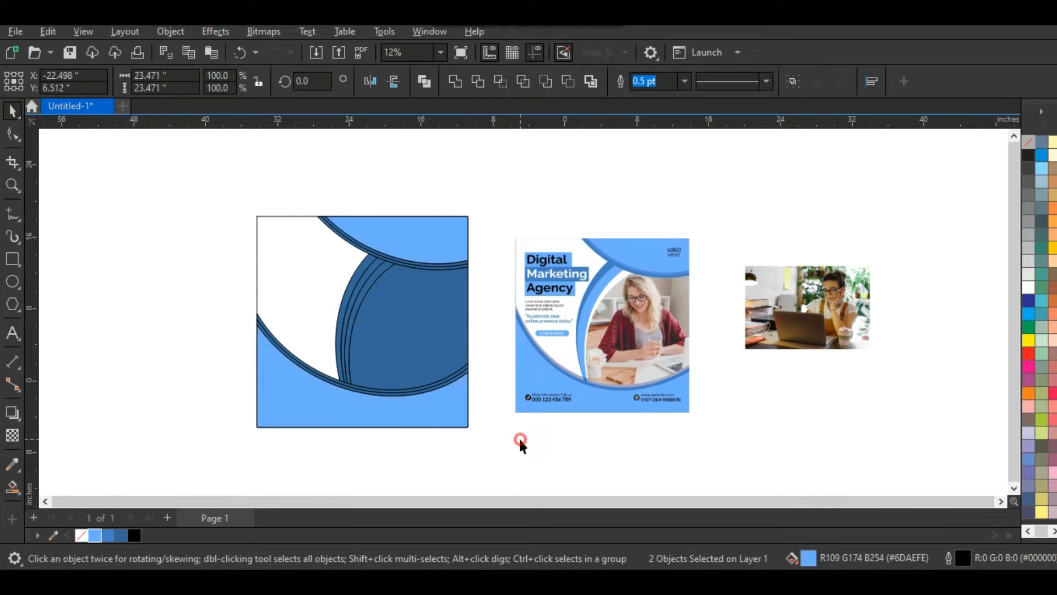
Recolor the thin curved bands directly bordering the upper and lower light blue shapes with medium blue
{"action": "left_click", "coordinate": [466, 371]}
{"action": "left_click_drag", "start_coordinate": [228, 204], "coordinate": [702, 442]}
{"action": "key", "text": "shift+F2"}
{"action": "key", "text": "Escape"}
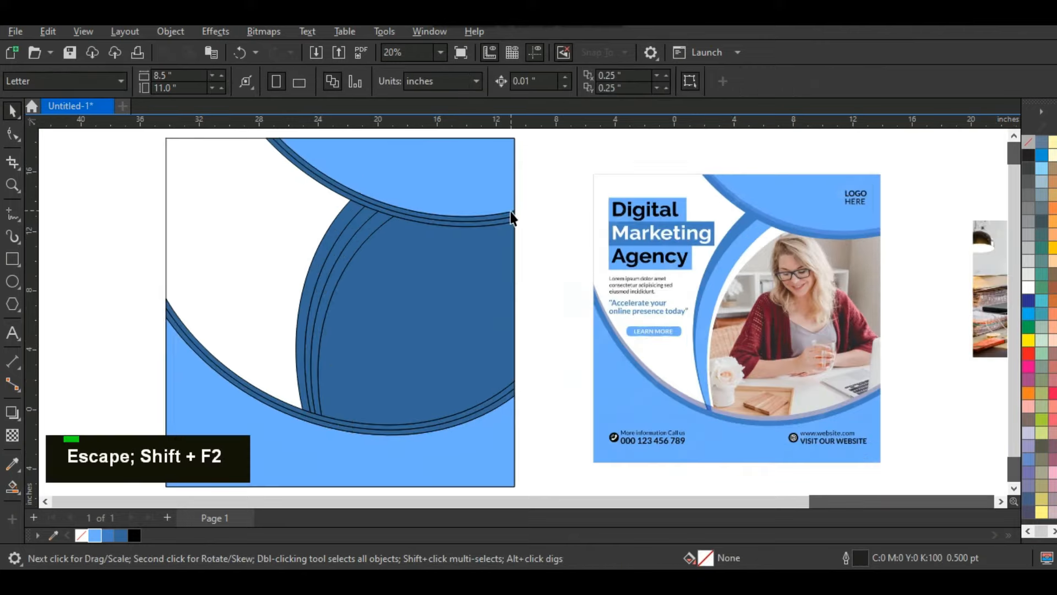
{"action": "left_click", "coordinate": [511, 216]}
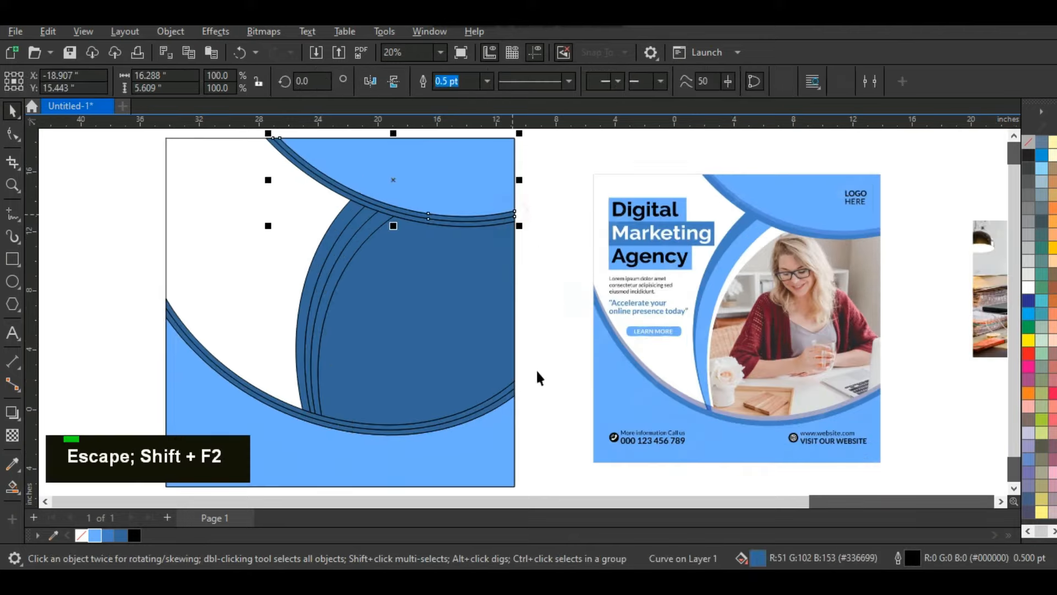
{"action": "left_click", "coordinate": [507, 399], "text": "shift"}
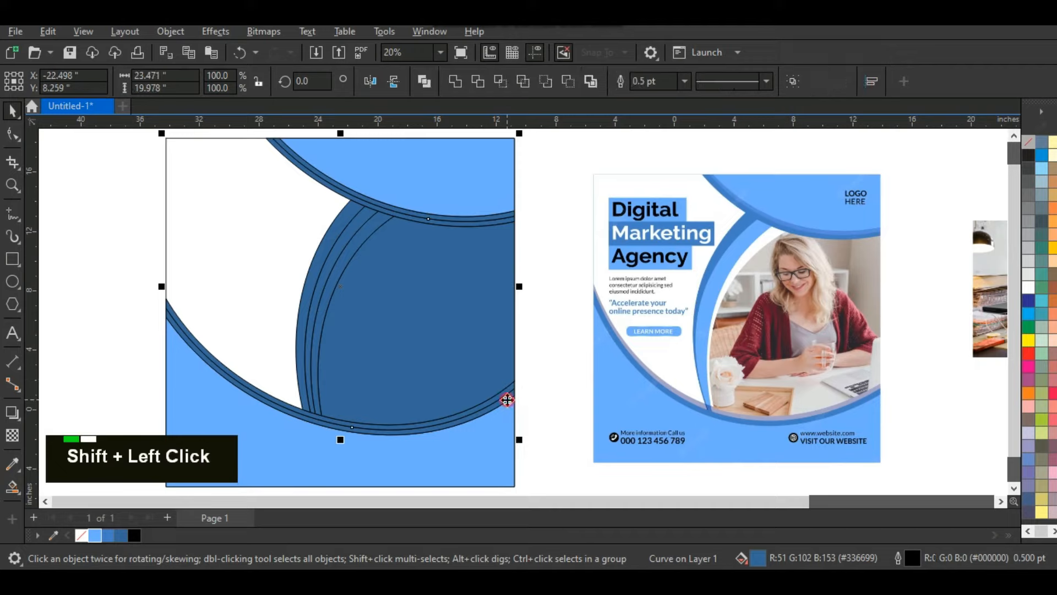
{"action": "left_click", "coordinate": [112, 539]}
{"action": "left_click", "coordinate": [535, 414]}
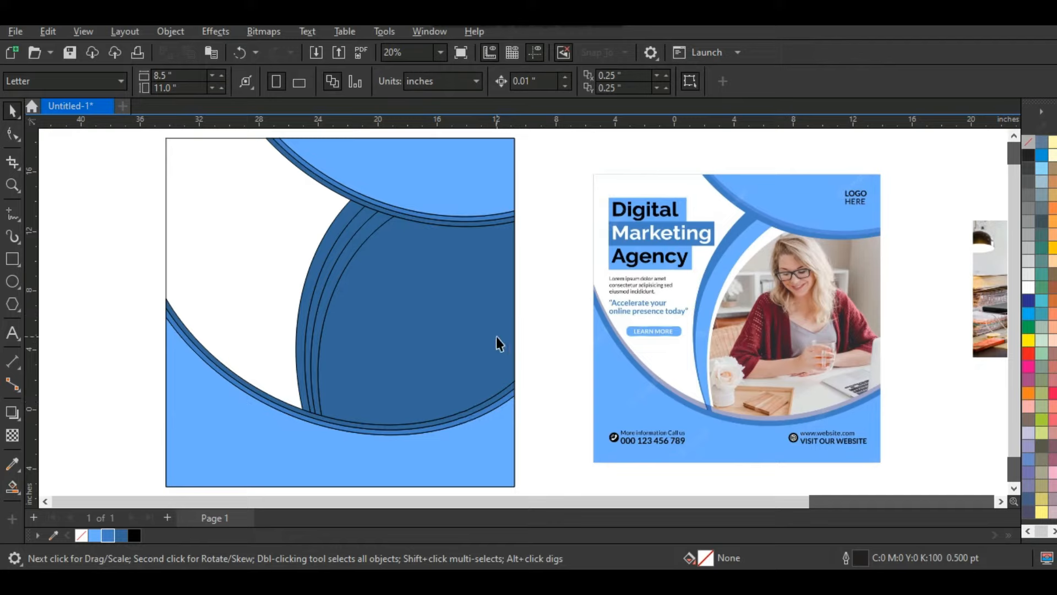
Apply dark blue #336699 to the outer thin band beneath the upper light blue shape
{"action": "left_click", "coordinate": [484, 224]}
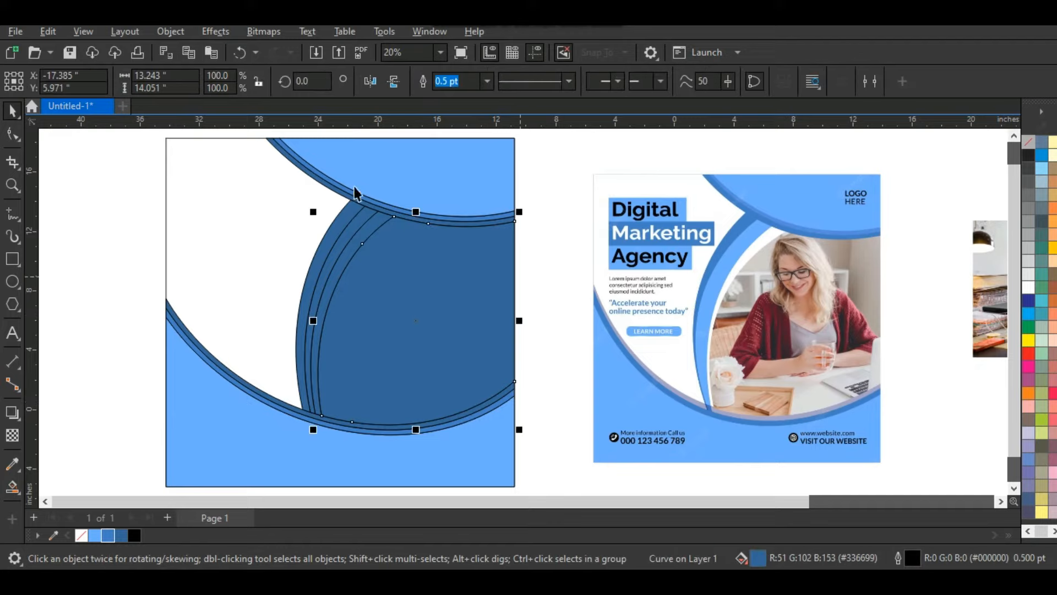
{"action": "left_click", "coordinate": [319, 180]}
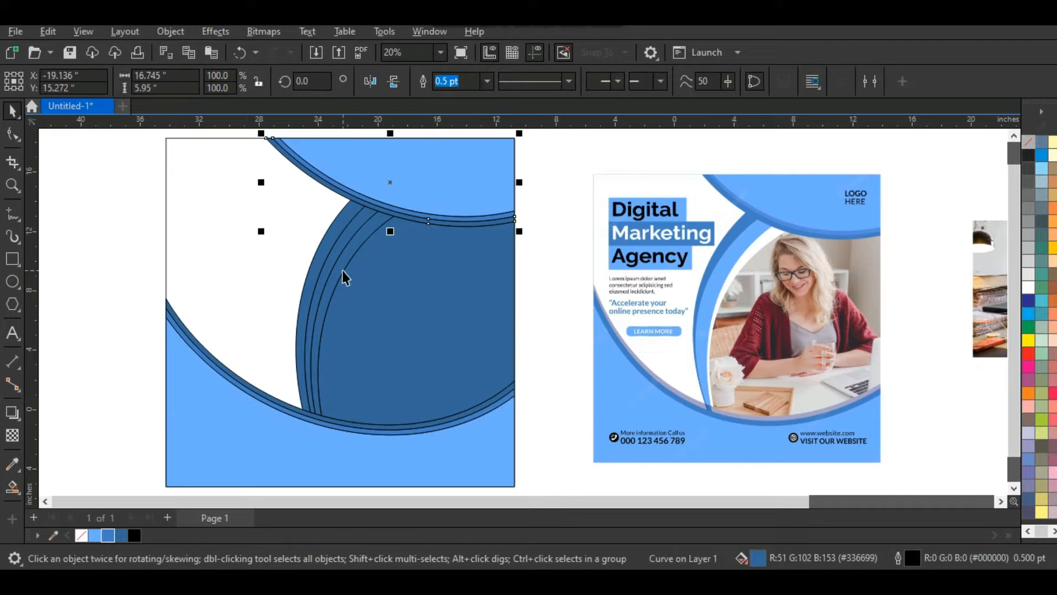
{"action": "left_click", "coordinate": [122, 535]}
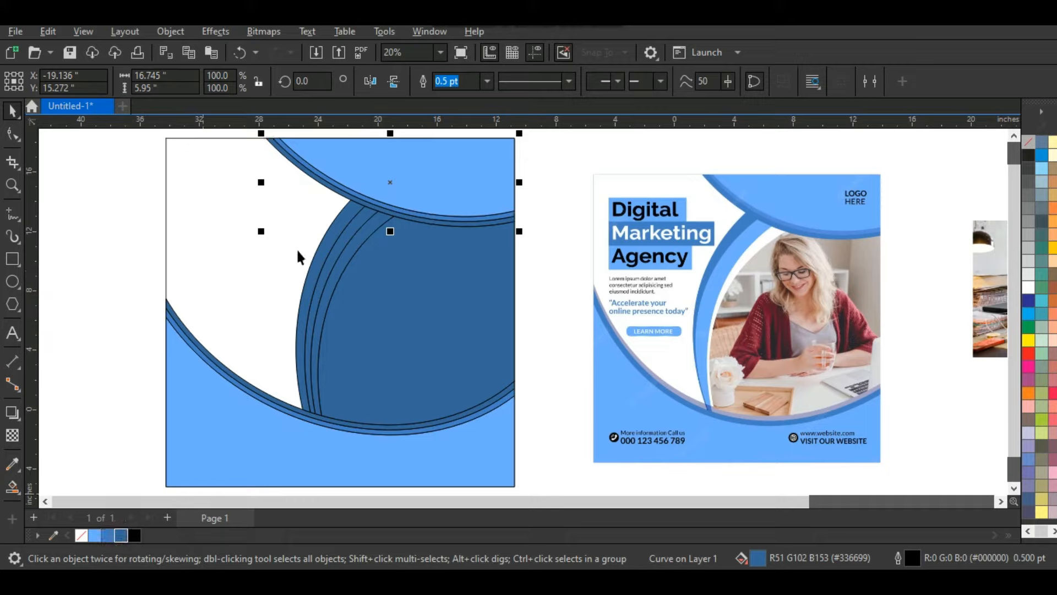
{"action": "left_click", "coordinate": [143, 235]}
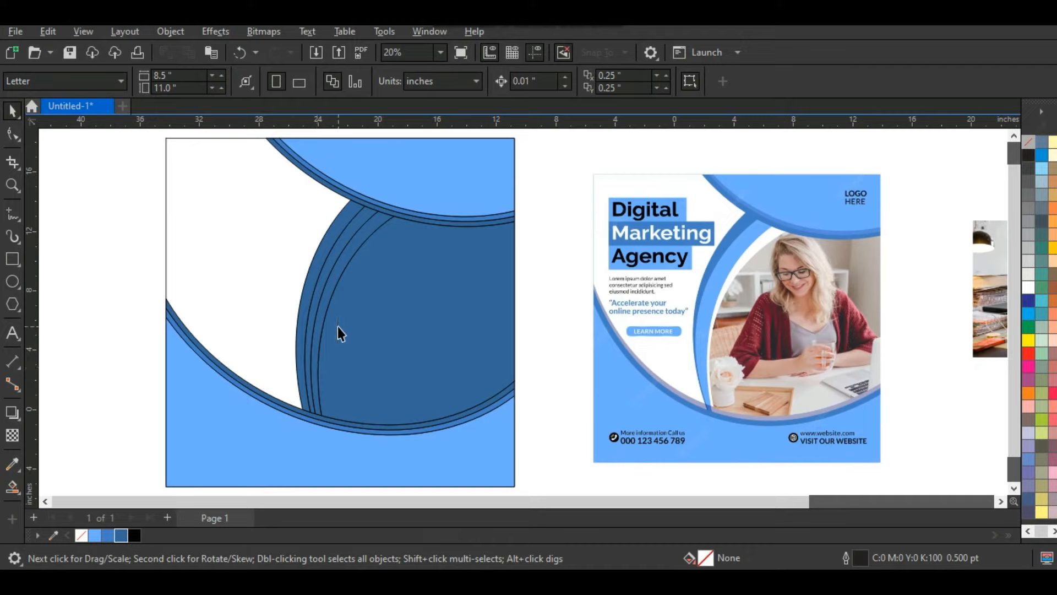
Fill the three vertical crescent strips, from innermost to outermost, with white, light blue #6DAEFE and medium blue
{"action": "left_click", "coordinate": [328, 299]}
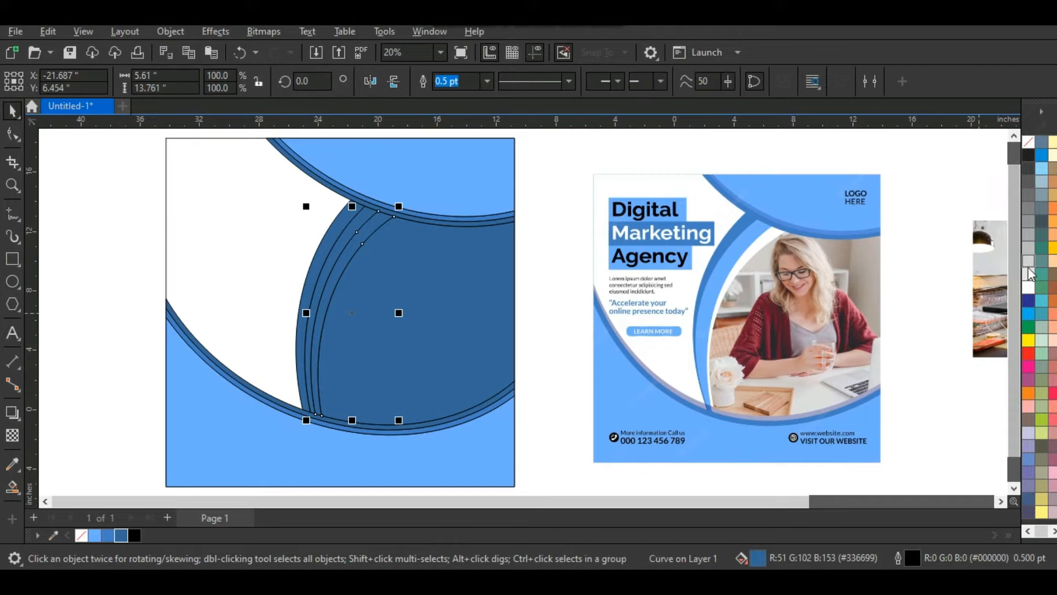
{"action": "left_click", "coordinate": [1027, 287]}
{"action": "left_click", "coordinate": [341, 242]}
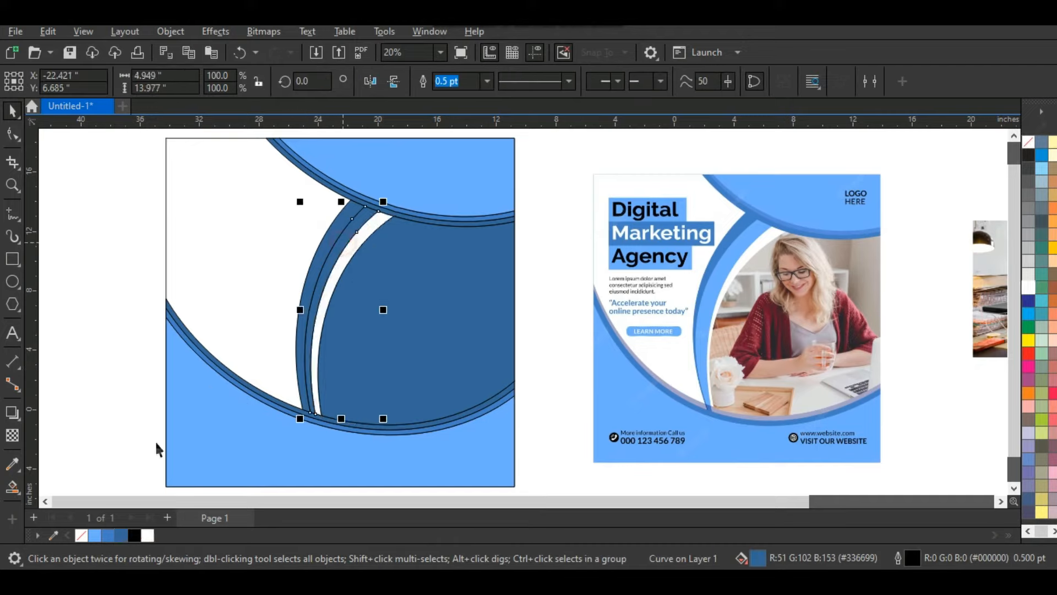
{"action": "left_click", "coordinate": [100, 534]}
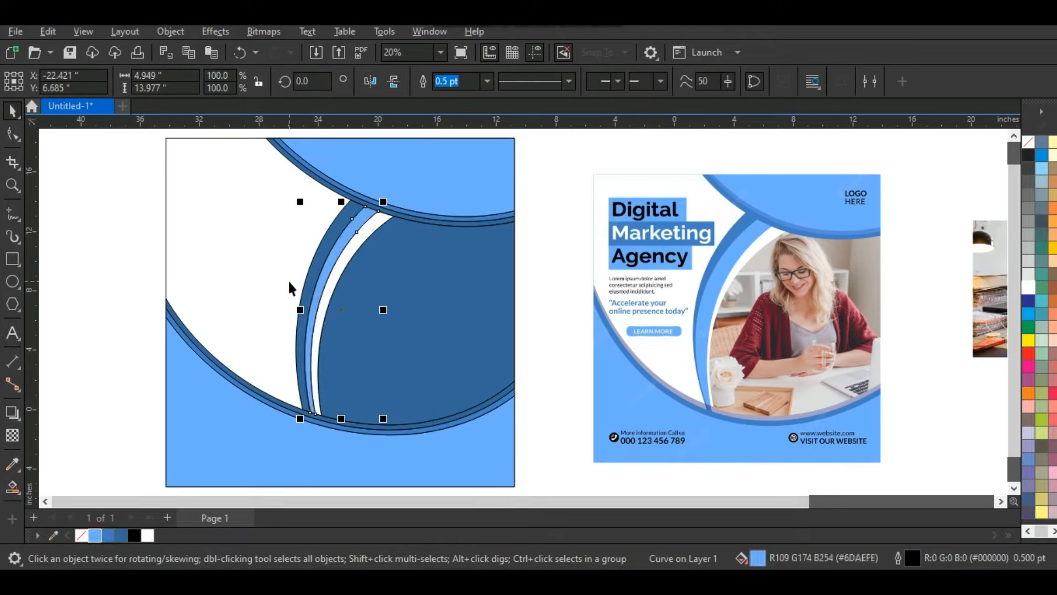
{"action": "left_click", "coordinate": [308, 284]}
{"action": "left_click", "coordinate": [107, 535]}
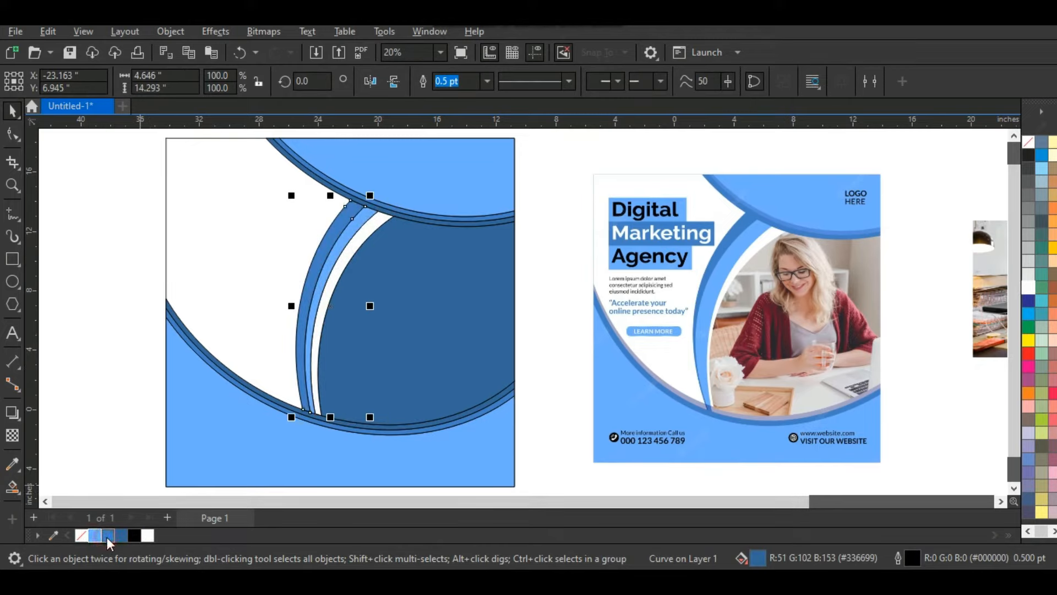
{"action": "left_click", "coordinate": [537, 297]}
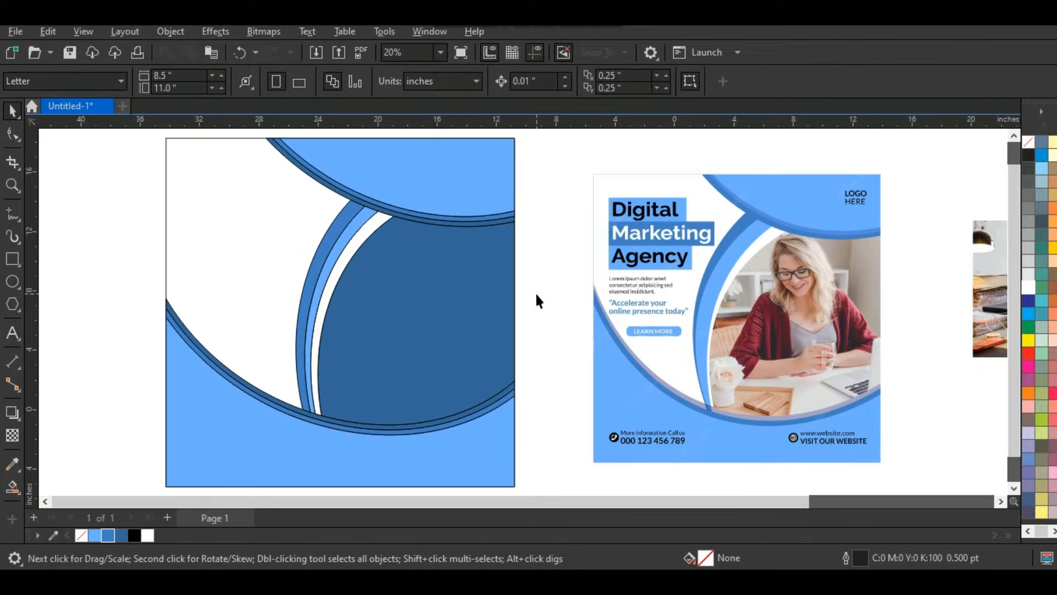
PowerClip the photo of the woman at the laptop inside the large dark blue region of the square
{"action": "key", "text": "F3"}
{"action": "left_click", "coordinate": [896, 312]}
{"action": "right_click", "coordinate": [927, 293]}
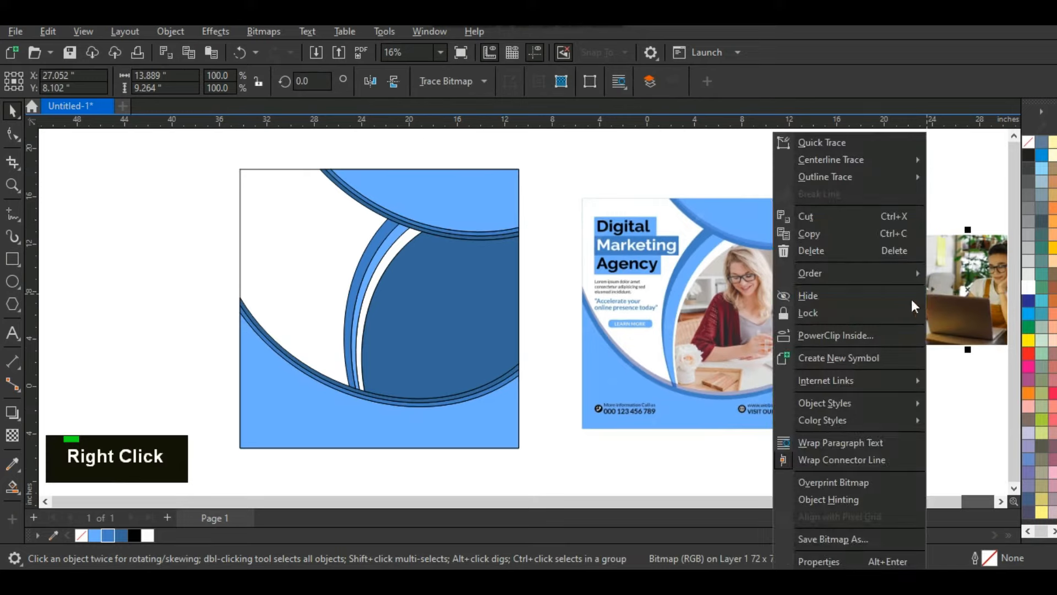
{"action": "left_click", "coordinate": [857, 335]}
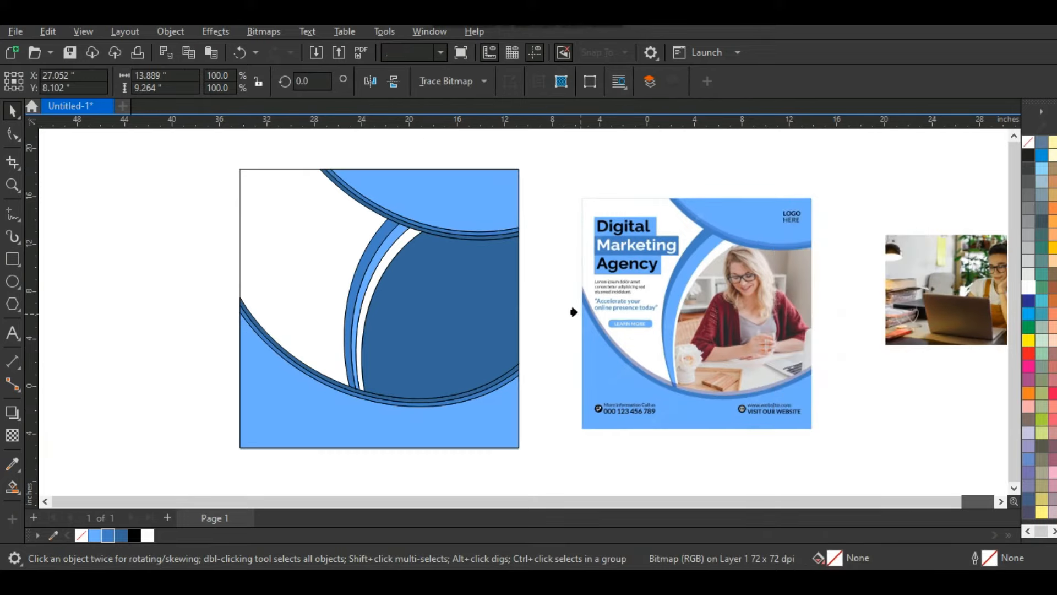
{"action": "left_click", "coordinate": [474, 300]}
Enlarge the laptop photo inside its PowerClip frame to about 154.2% from the centre and nudge it slightly left
{"action": "right_click", "coordinate": [475, 301]}
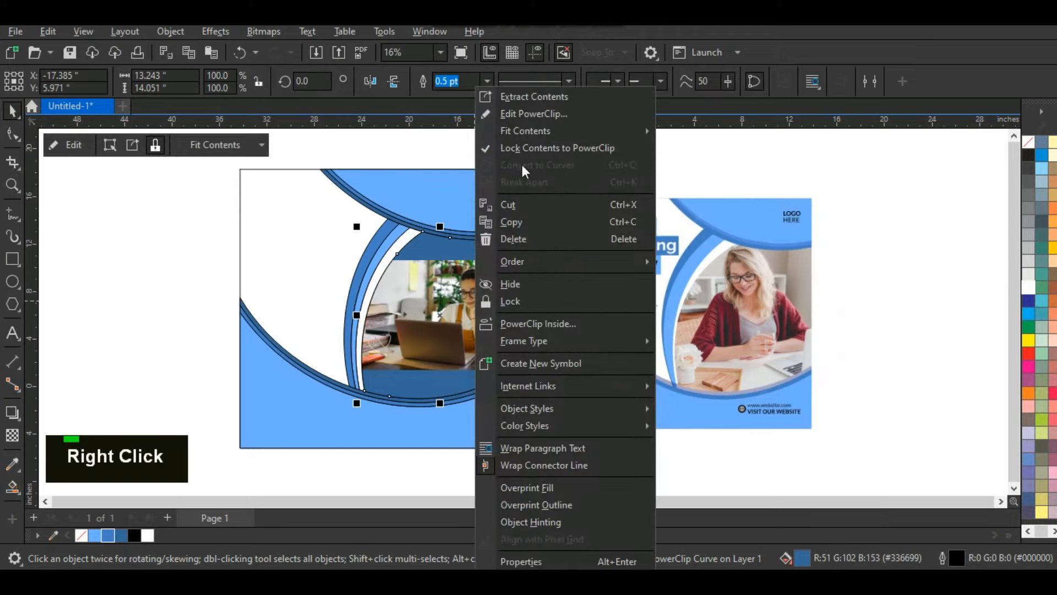
{"action": "left_click", "coordinate": [522, 113]}
{"action": "double_click", "coordinate": [480, 287]}
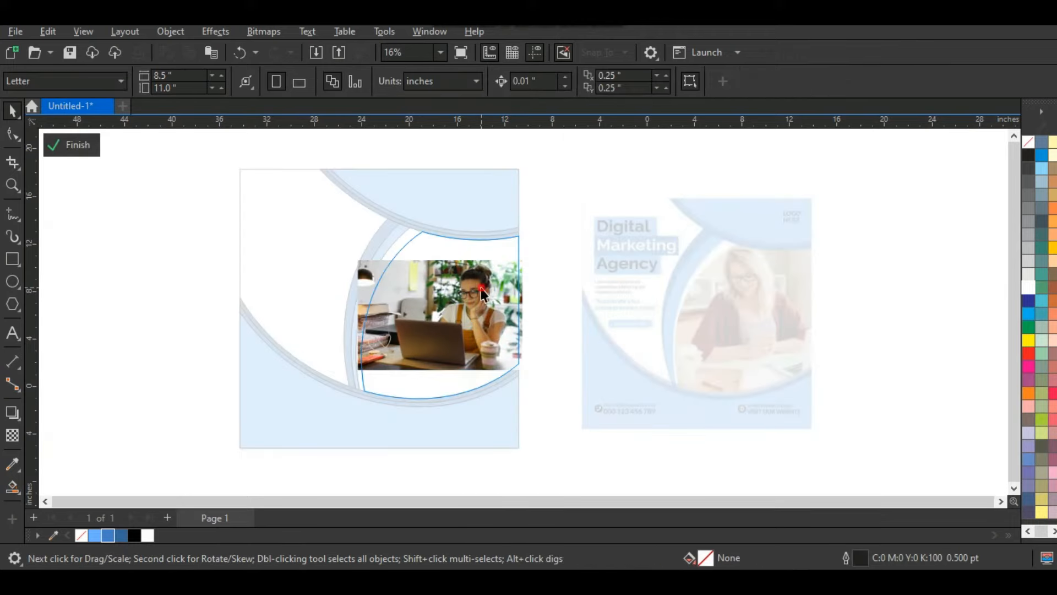
{"action": "left_click", "coordinate": [480, 287]}
{"action": "left_click_drag", "start_coordinate": [523, 256], "coordinate": [573, 230]}
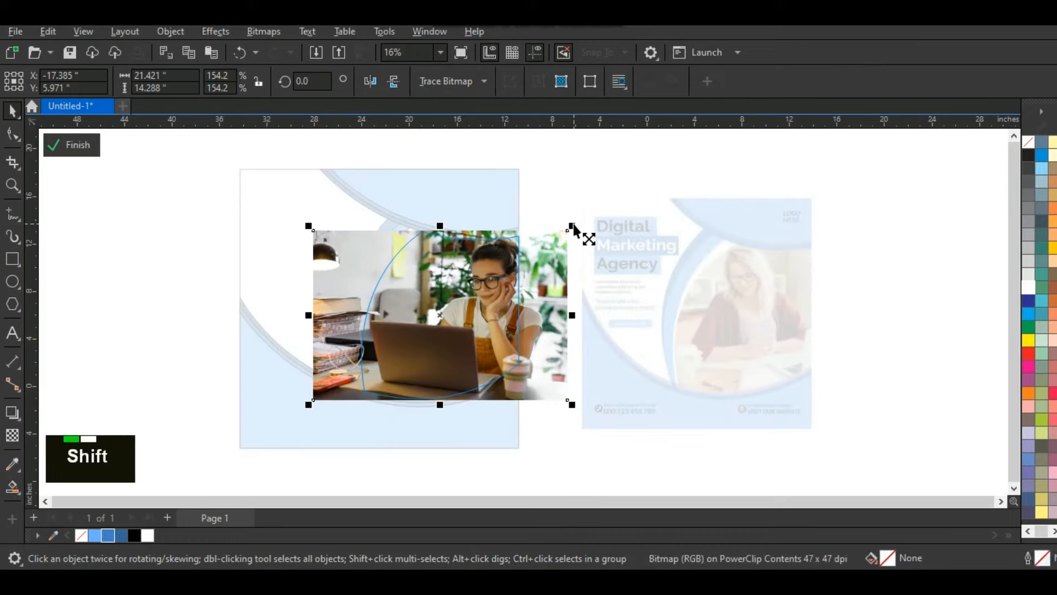
{"action": "key", "text": "Left"}
{"action": "key", "text": "Left"}
{"action": "key", "text": "Left"}
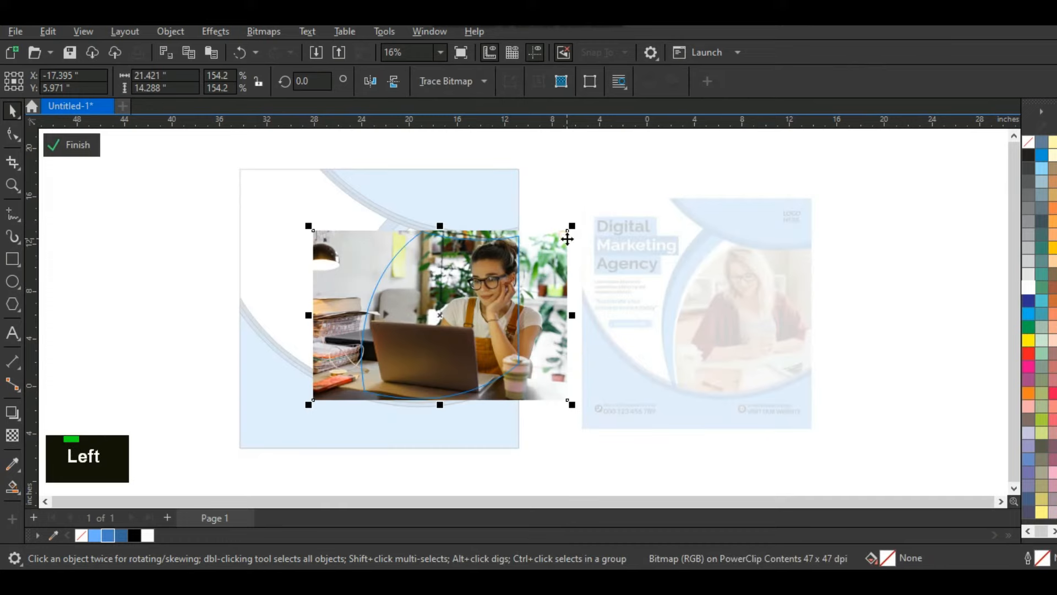
{"action": "right_click", "coordinate": [565, 240]}
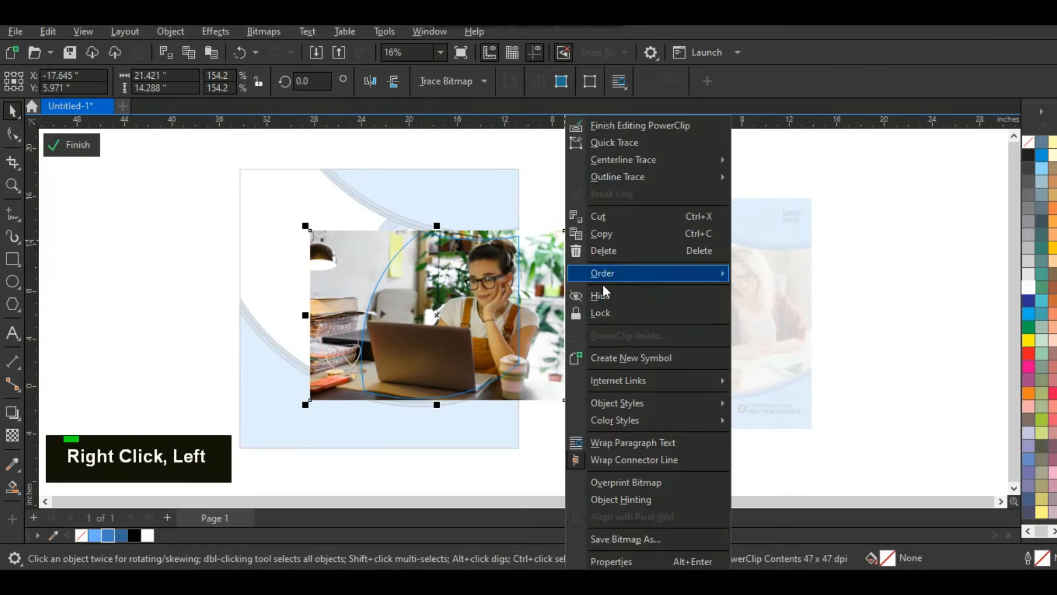
{"action": "left_click", "coordinate": [609, 127]}
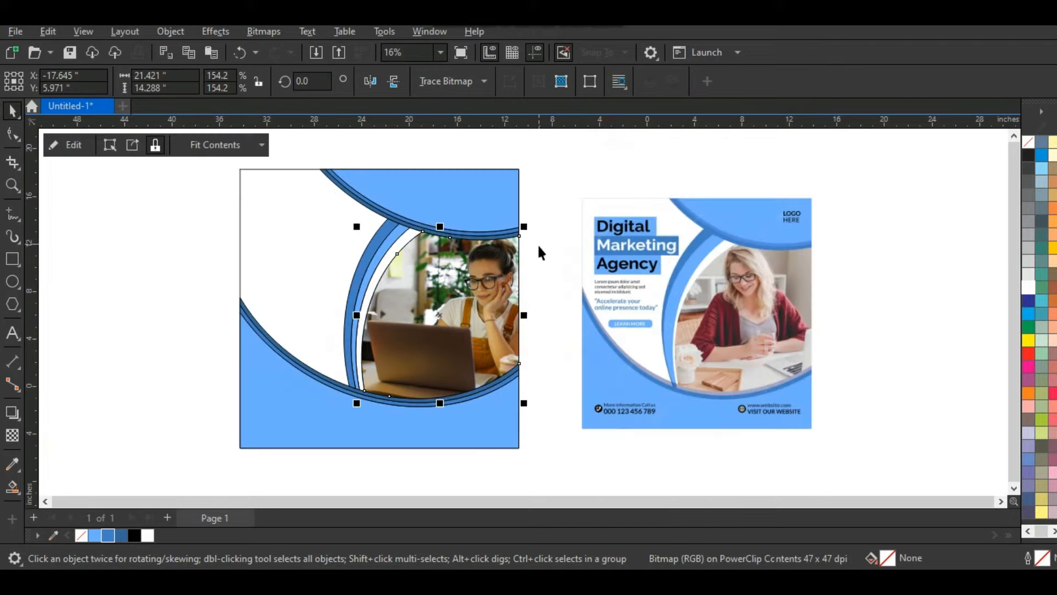
Remove the outlines from all the curved shapes and the photo frame, excluding the large background square
{"action": "left_click_drag", "start_coordinate": [293, 414], "coordinate": [219, 458]}
{"action": "left_click", "coordinate": [278, 255], "text": "shift"}
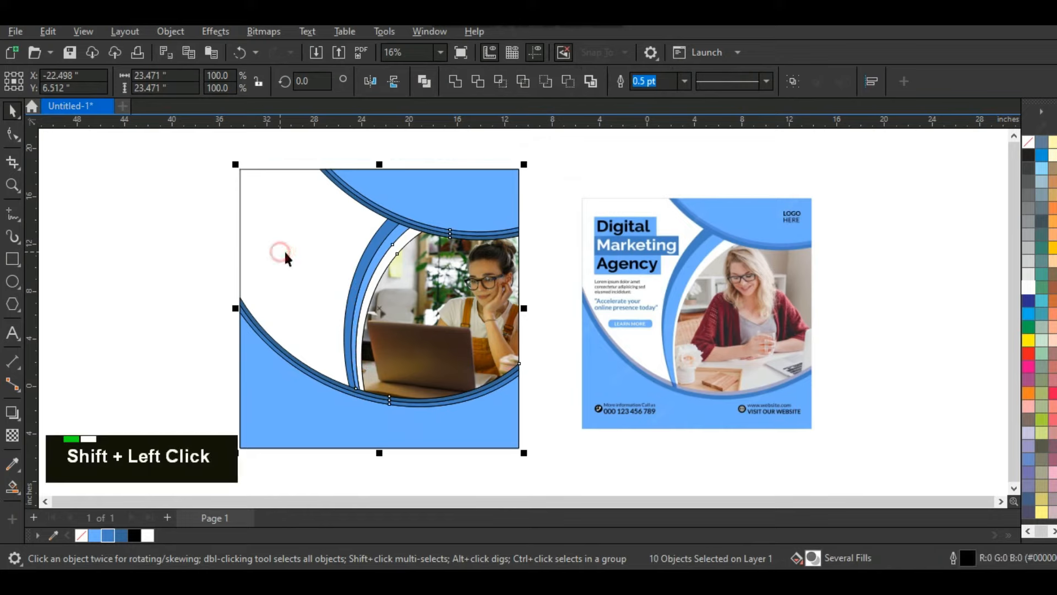
{"action": "right_click", "coordinate": [1026, 142]}
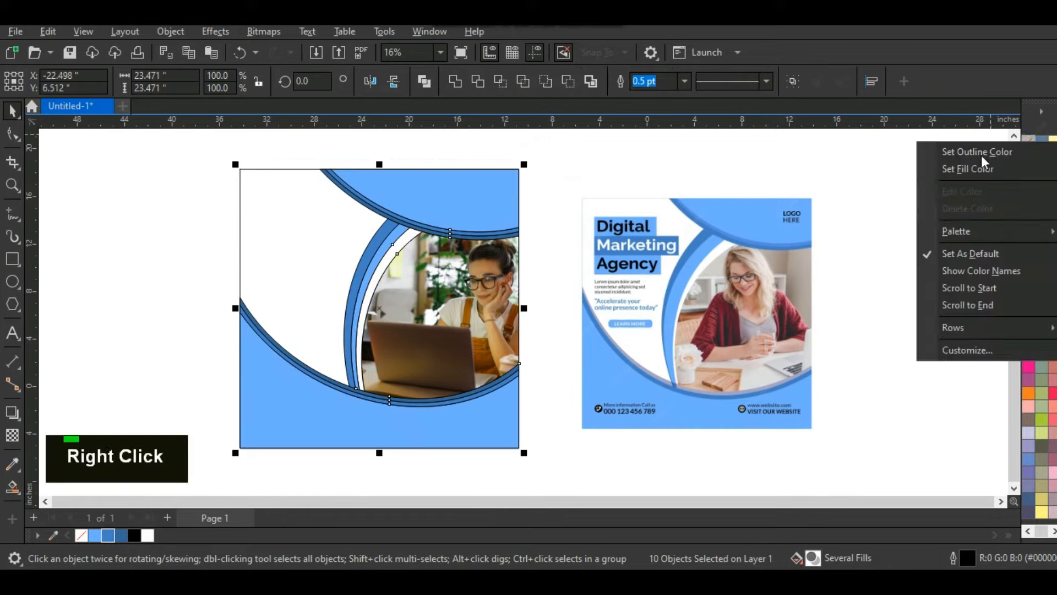
{"action": "left_click", "coordinate": [947, 152]}
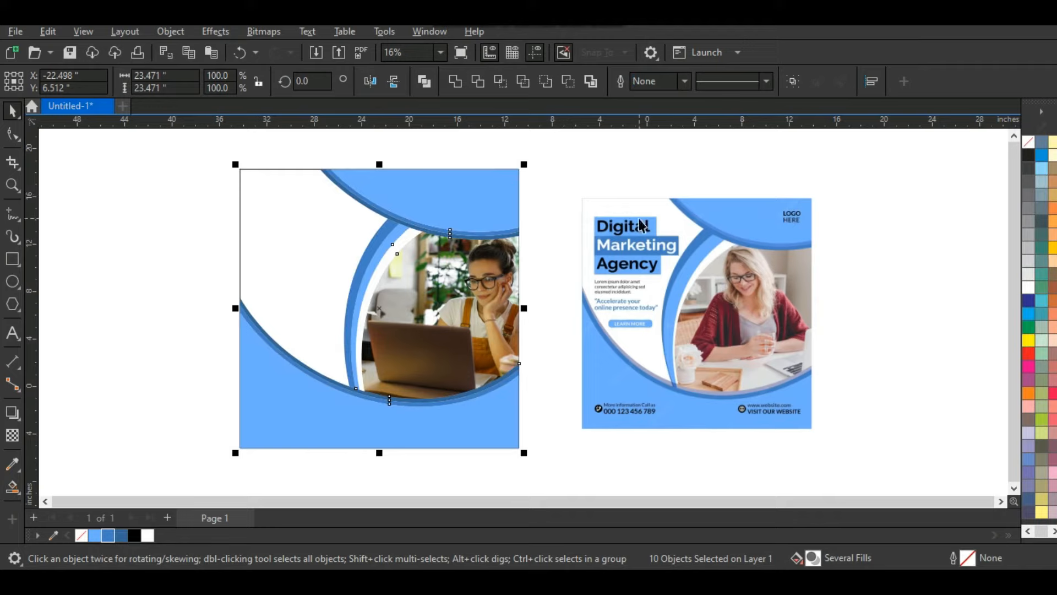
PowerClip the selected curved shapes and framed photo inside the large background square
{"action": "right_click", "coordinate": [466, 218]}
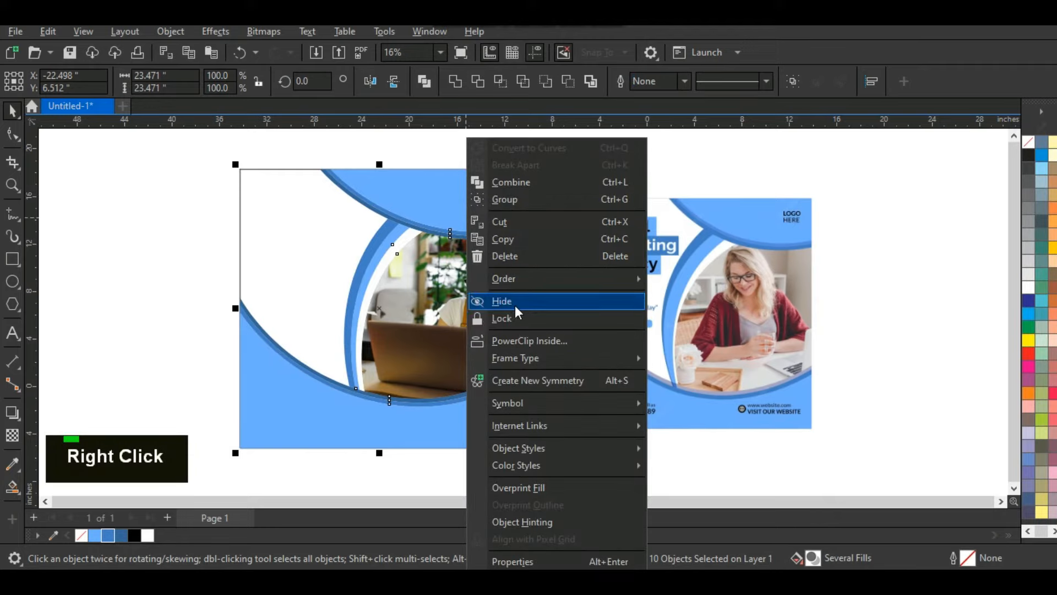
{"action": "left_click", "coordinate": [513, 340]}
{"action": "left_click", "coordinate": [309, 246]}
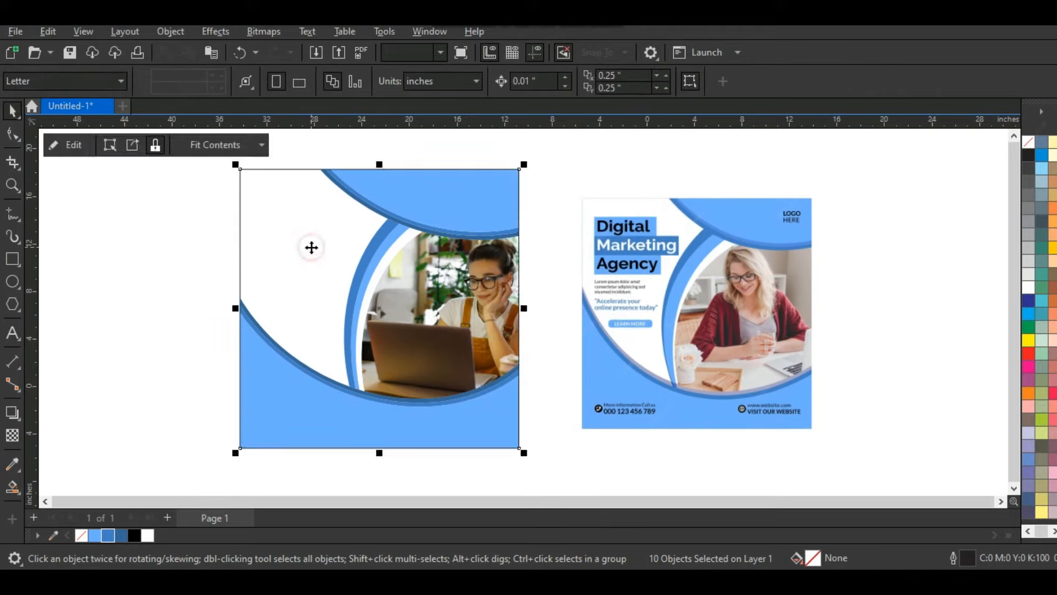
{"action": "left_click", "coordinate": [135, 286]}
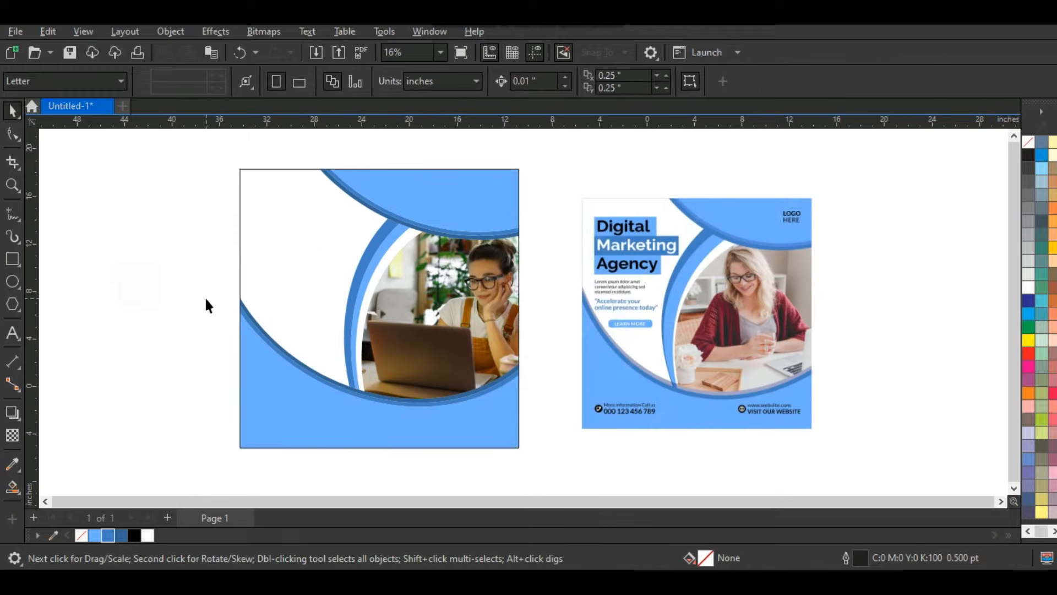
{"action": "left_click", "coordinate": [12, 185]}
{"action": "left_click_drag", "start_coordinate": [223, 150], "coordinate": [850, 455]}
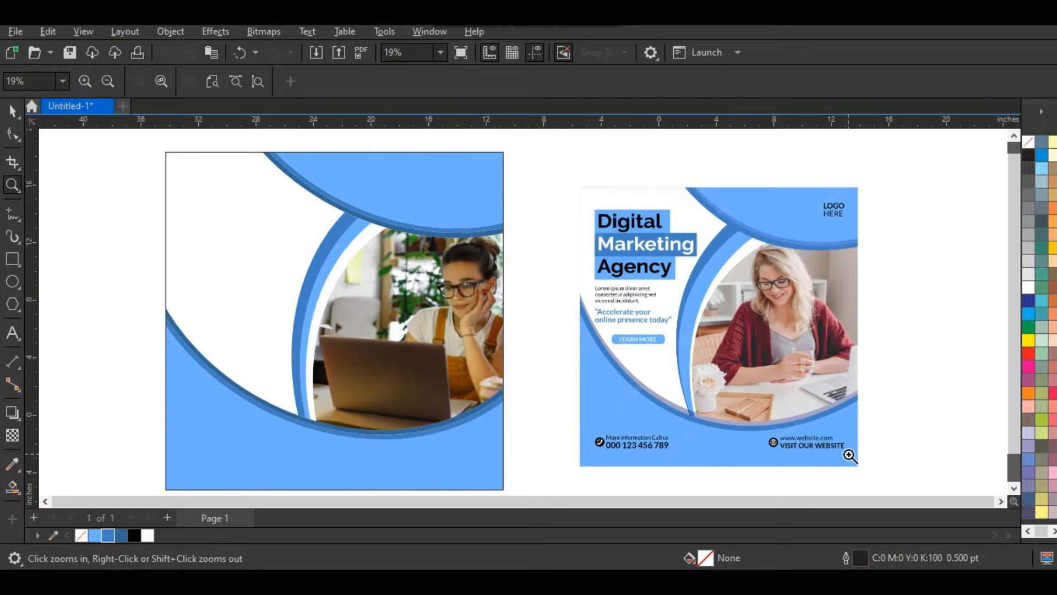